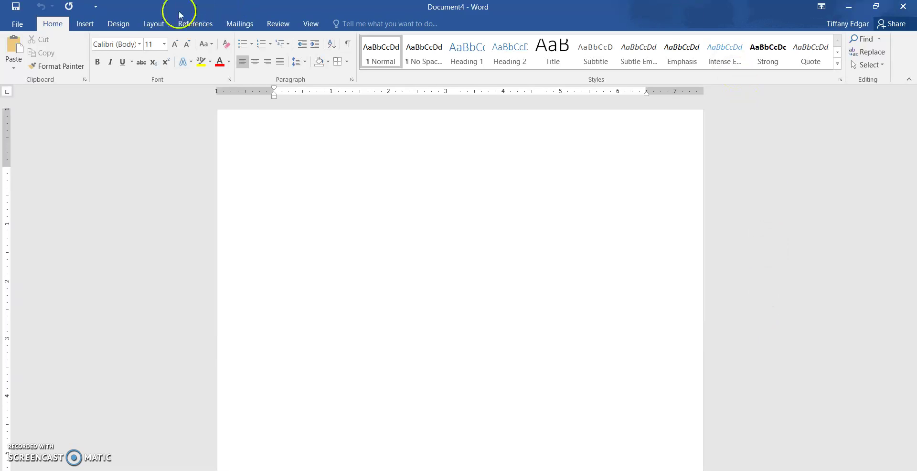
- Apply No Spacing, Times New Roman 12 pt and 2.0 line spacing to the empty document
{"action": "left_click", "coordinate": [180, 253]}
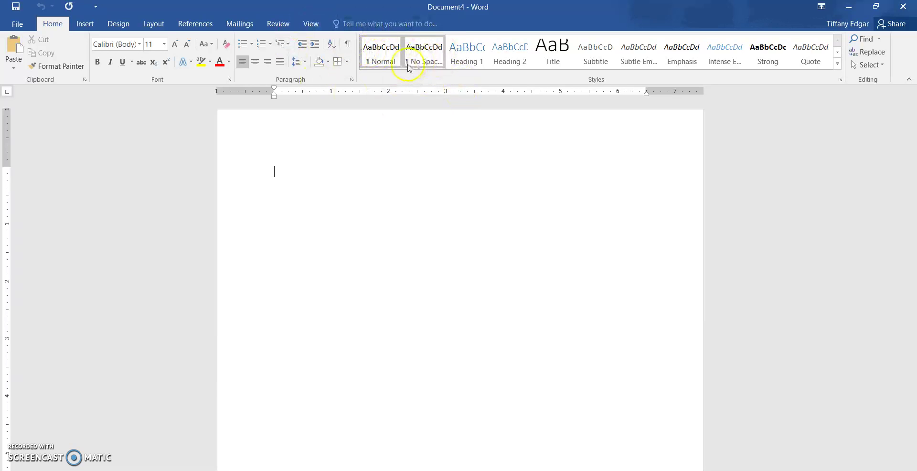
{"action": "left_click", "coordinate": [420, 59]}
{"action": "left_click", "coordinate": [420, 59]}
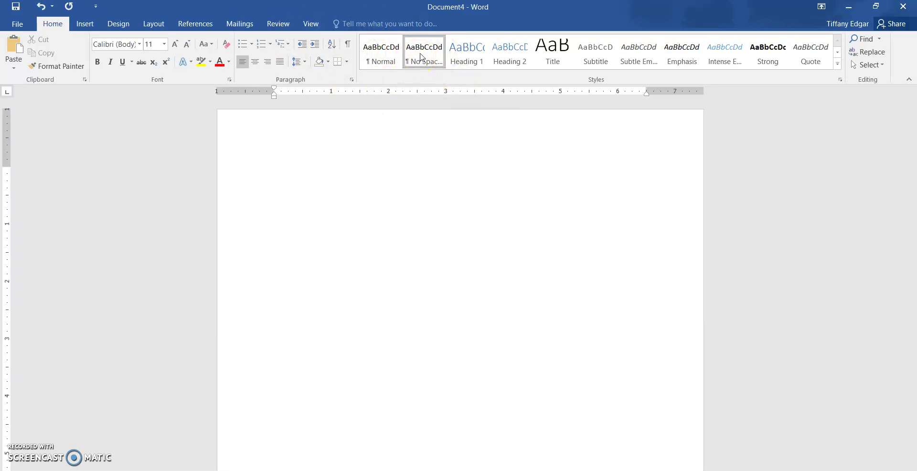
{"action": "left_click", "coordinate": [140, 46]}
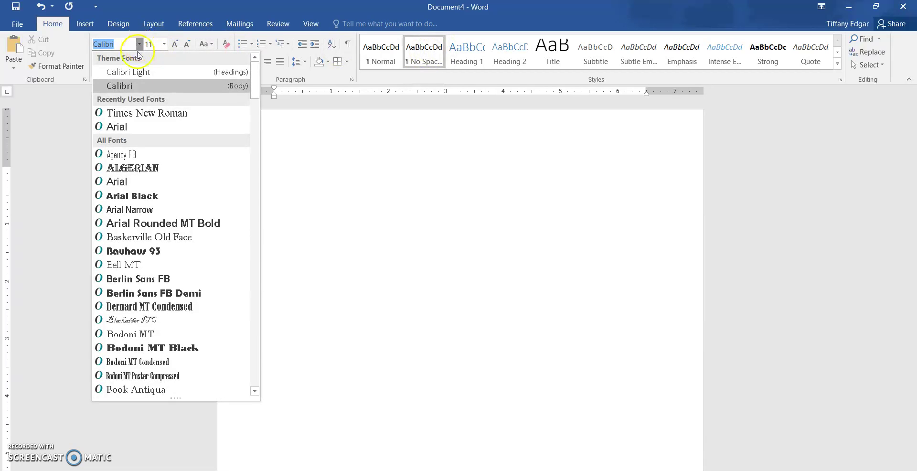
{"action": "left_click", "coordinate": [133, 113]}
{"action": "left_click", "coordinate": [152, 44]}
{"action": "type", "text": "12"}
{"action": "key", "text": "Return"}
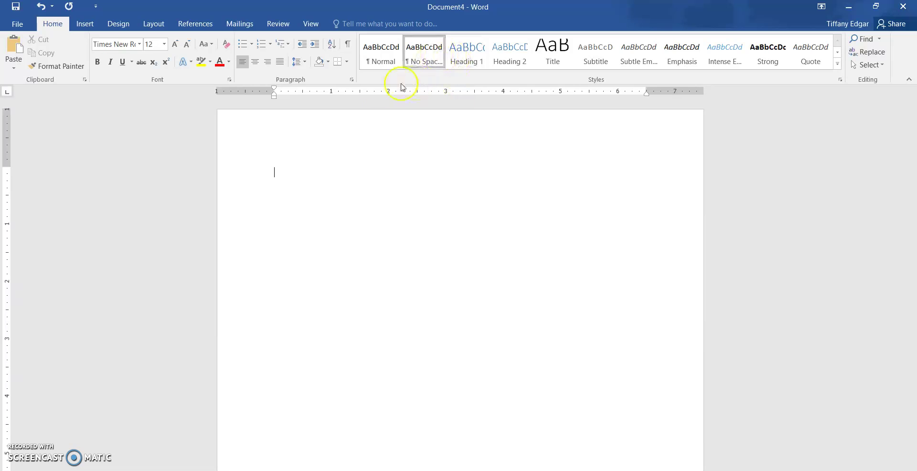
{"action": "left_click", "coordinate": [303, 62]}
{"action": "left_click", "coordinate": [298, 117]}
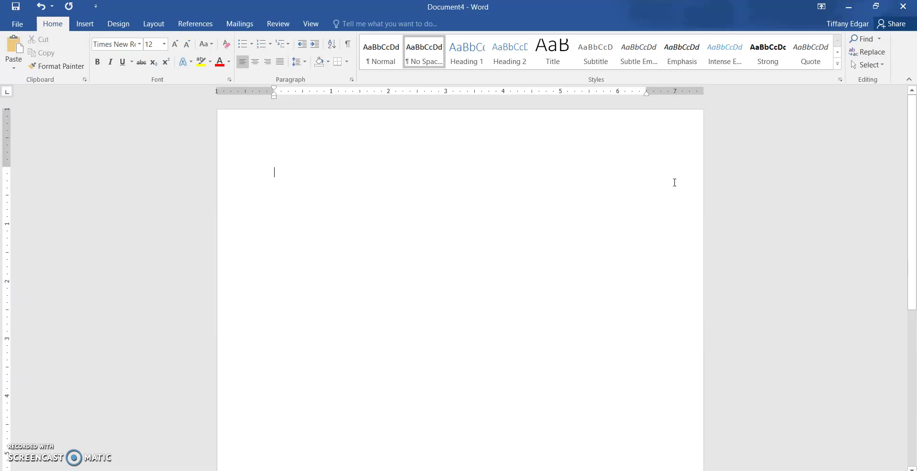
- Apply the Normal 1-inch margins and add a blank line at the top of the page
{"action": "left_click", "coordinate": [159, 25]}
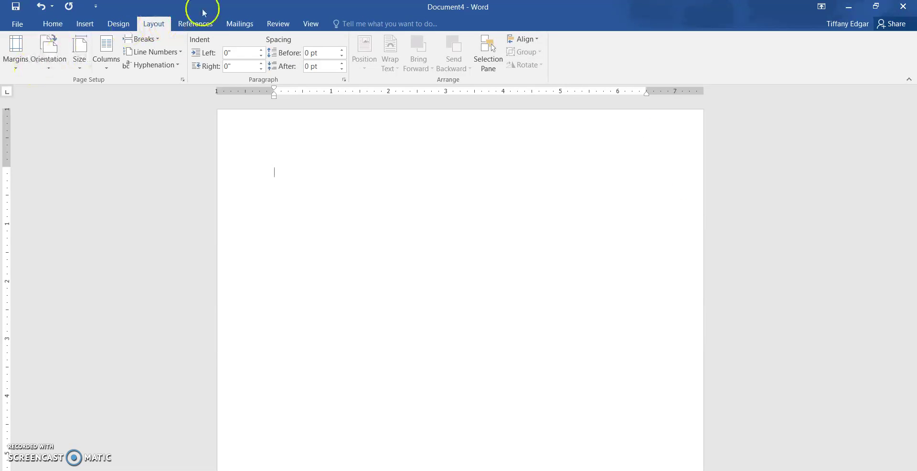
{"action": "left_click", "coordinate": [14, 61]}
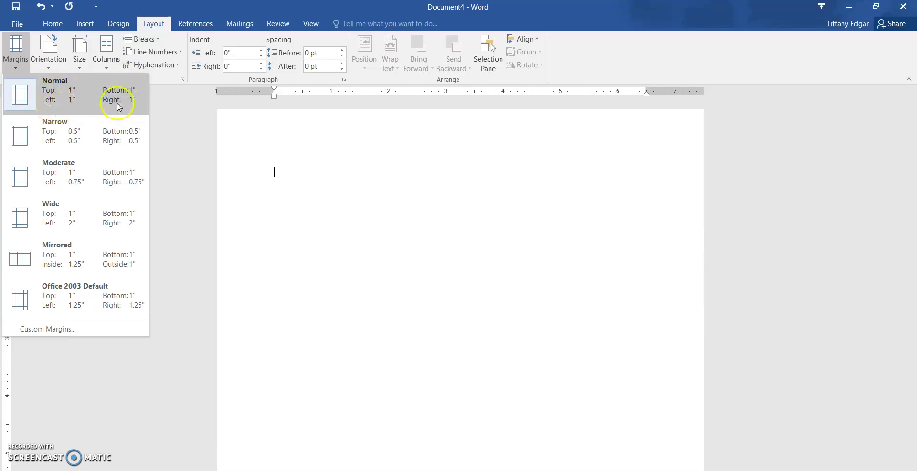
{"action": "left_click", "coordinate": [96, 98]}
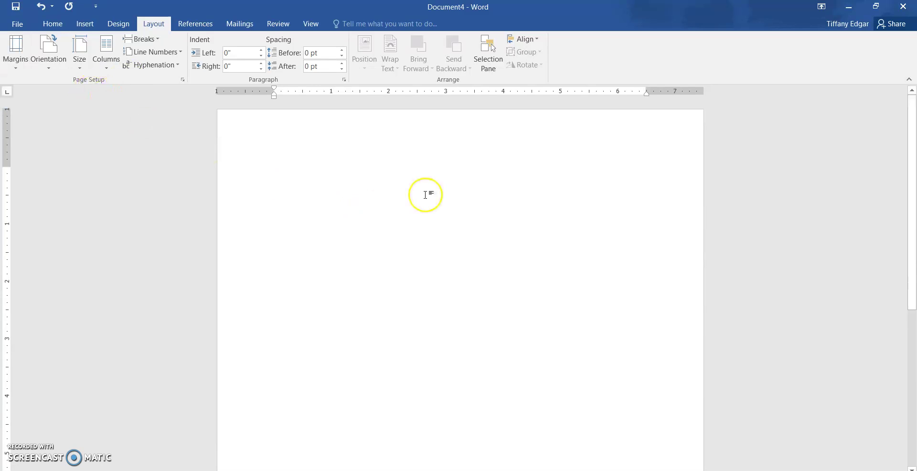
{"action": "key", "text": "Return"}
{"action": "key", "text": "Return"}
{"action": "key", "text": "Return"}
{"action": "key", "text": "Return"}
{"action": "key", "text": "Return"}
{"action": "key", "text": "Return"}
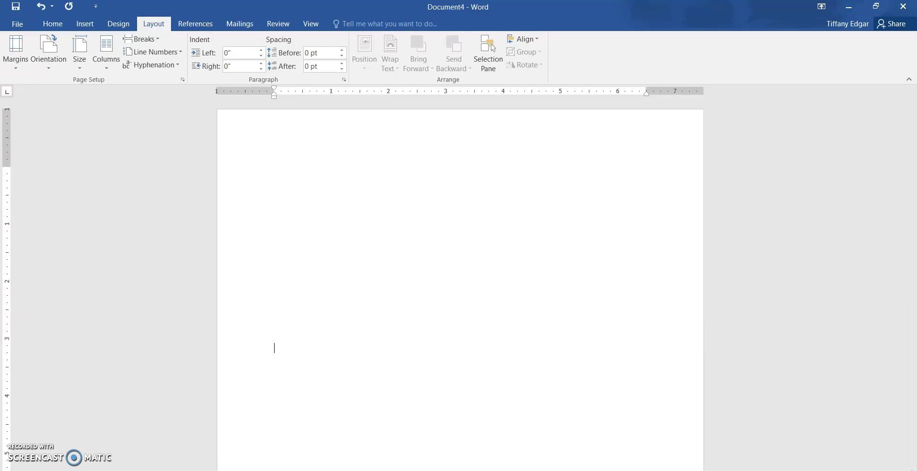
{"action": "left_click", "coordinate": [55, 24]}
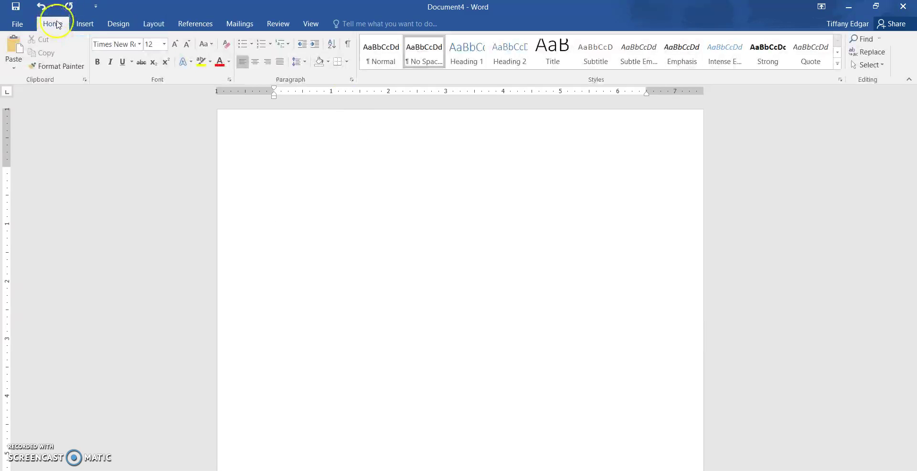
- Type centred lines 'Title of Your Paper Goes Here', 'Your Name' and 'University'
{"action": "left_click", "coordinate": [255, 64]}
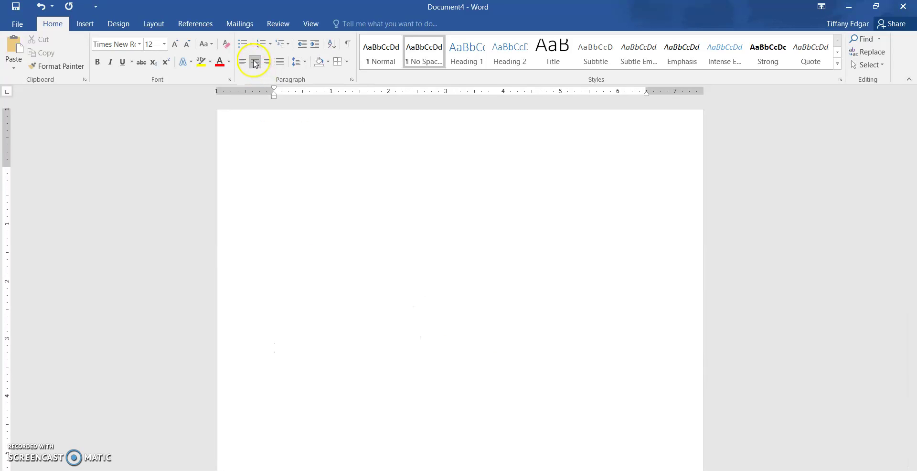
{"action": "type", "text": "Title of Your Pa"}
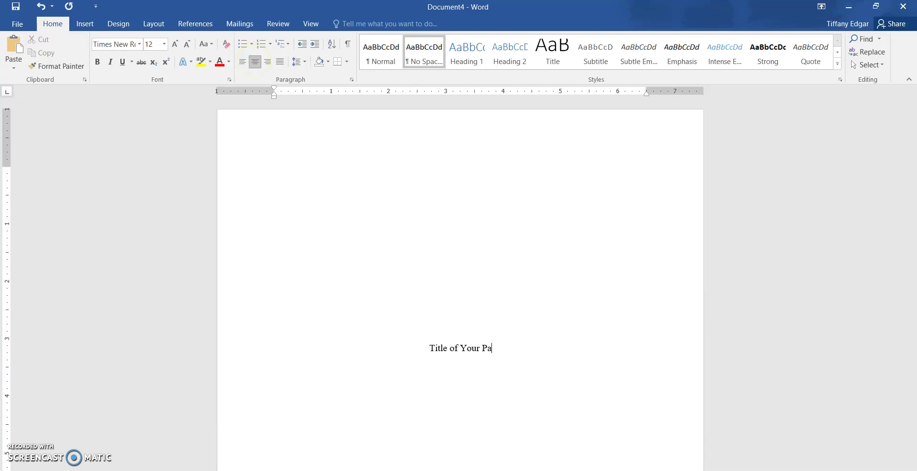
{"action": "type", "text": "per Goes Here"}
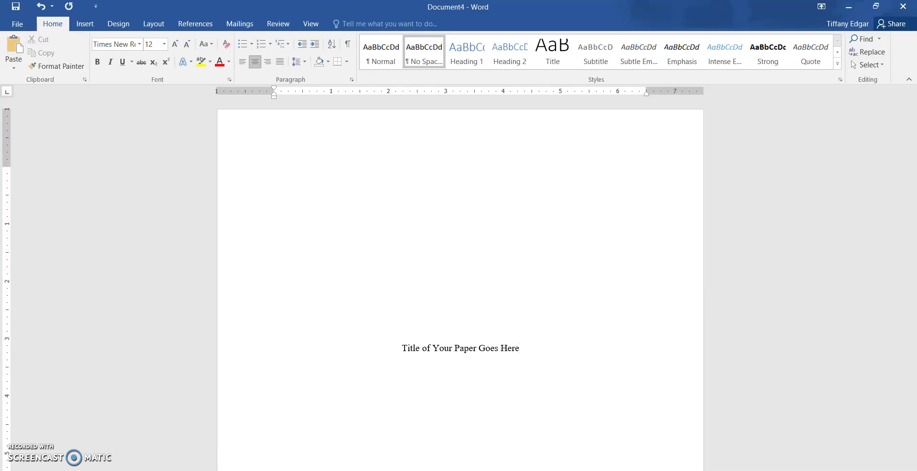
{"action": "type", "text": " Your Name "}
{"action": "type", "text": "University"}
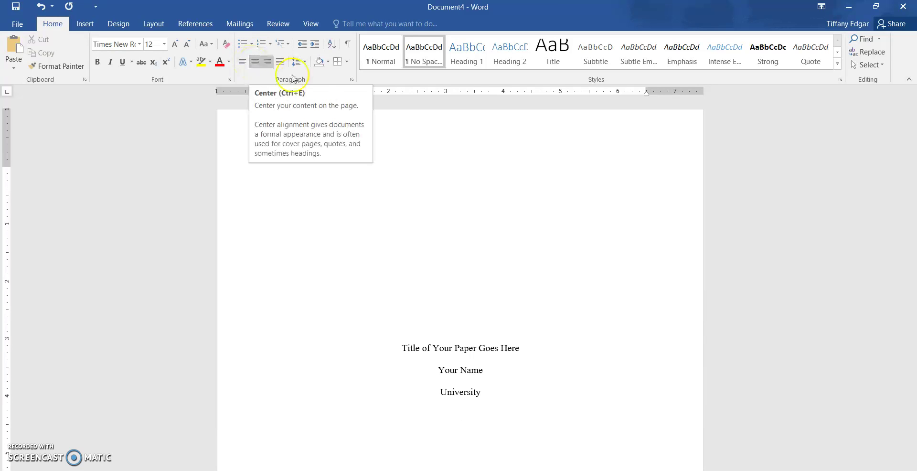
{"action": "key", "text": "Return"}
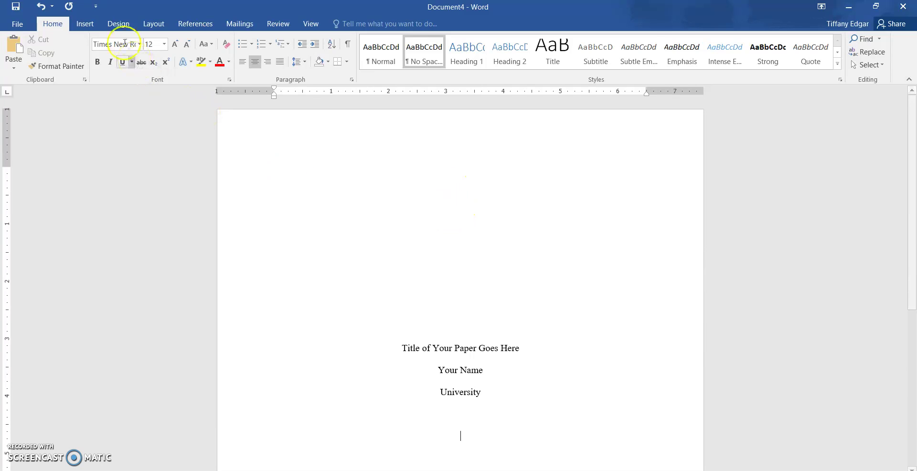
- Insert a Next Page section break after the title page
{"action": "left_click", "coordinate": [119, 25]}
{"action": "left_click", "coordinate": [152, 25]}
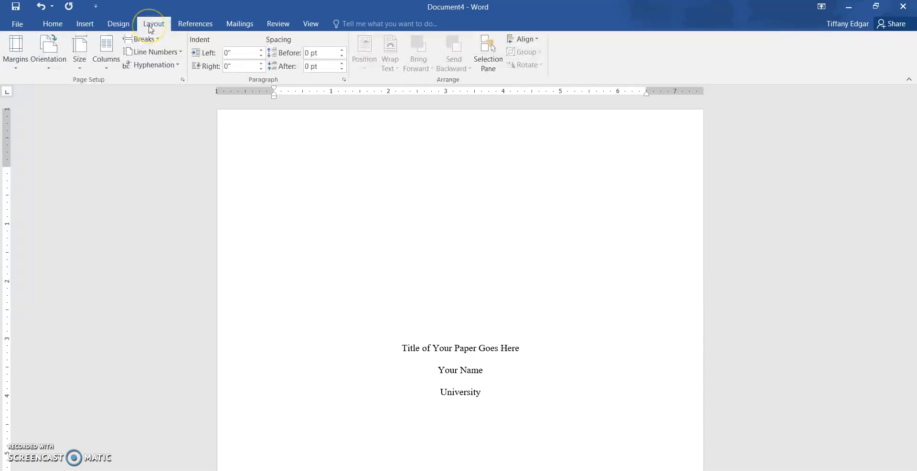
{"action": "left_click", "coordinate": [148, 42]}
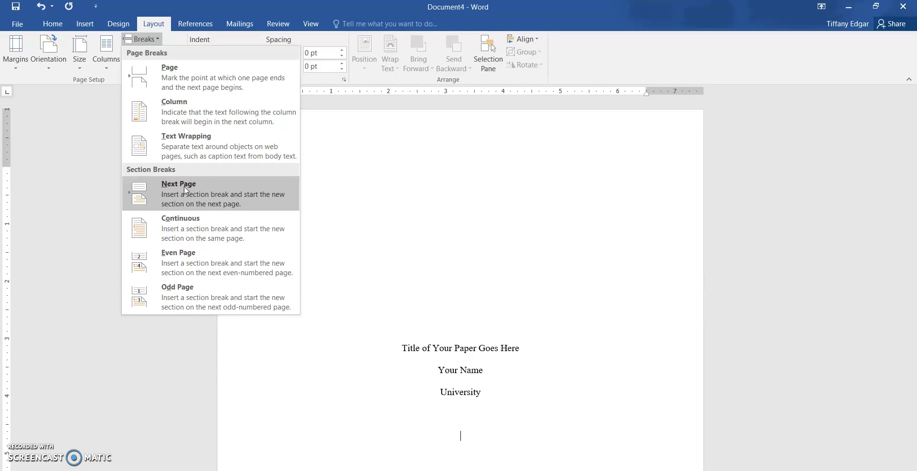
{"action": "left_click", "coordinate": [185, 190]}
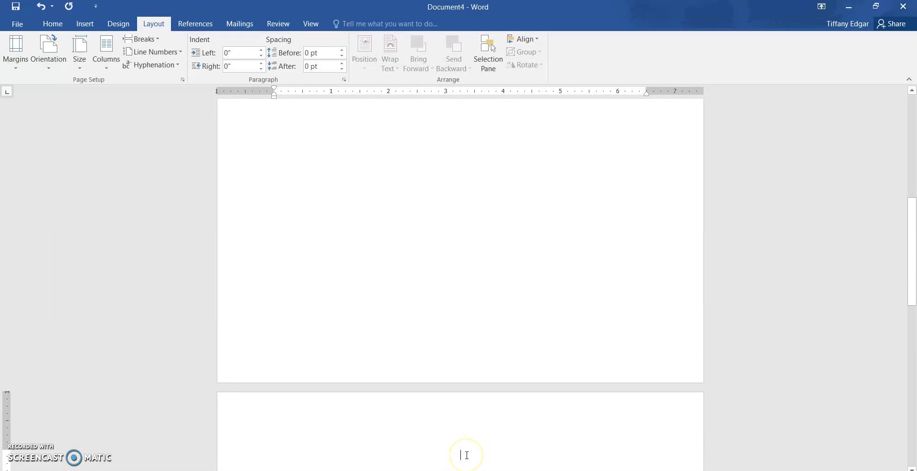
{"action": "scroll", "coordinate": [467, 455], "scroll_direction": "up", "scroll_amount": 7}
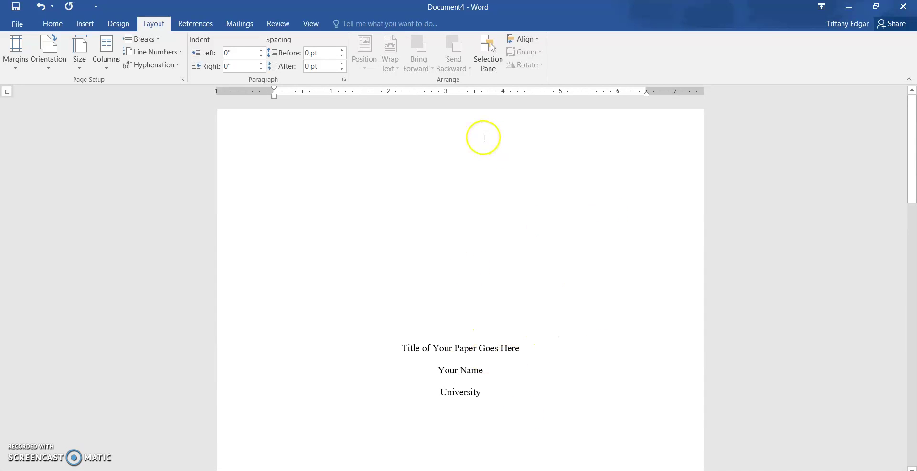
- Insert a Plain Number 3 page number at the top of the page
{"action": "left_click", "coordinate": [478, 211]}
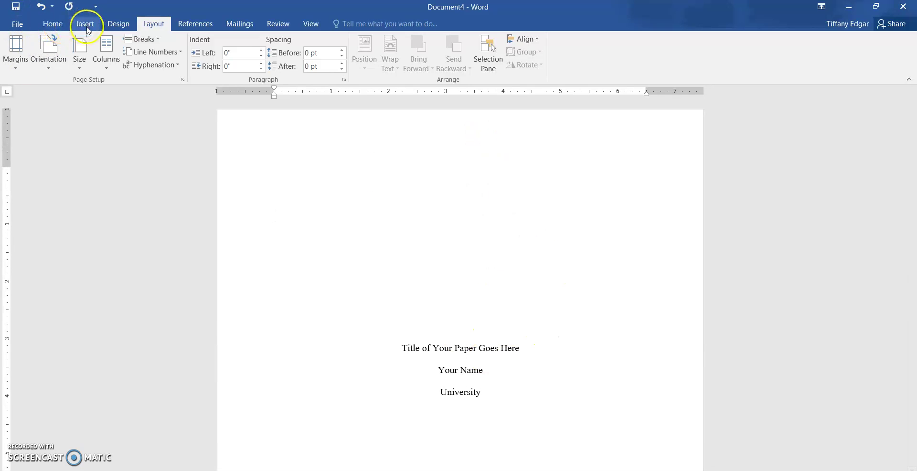
{"action": "left_click", "coordinate": [86, 26]}
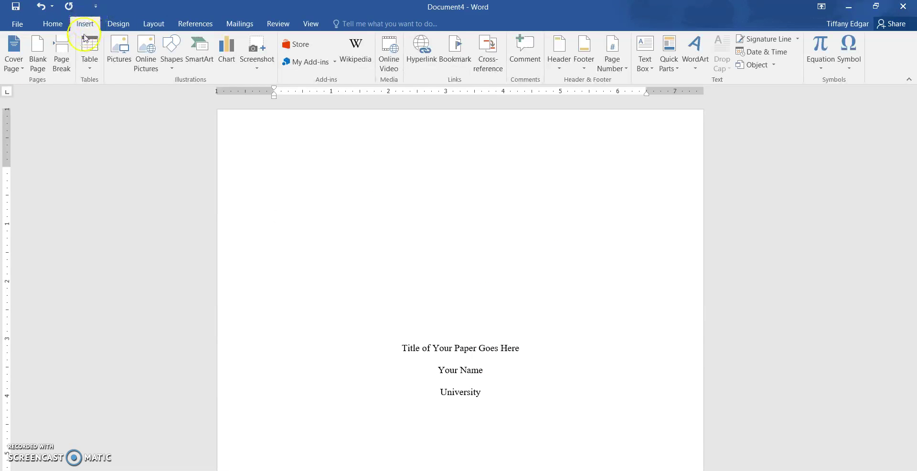
{"action": "left_click", "coordinate": [615, 58]}
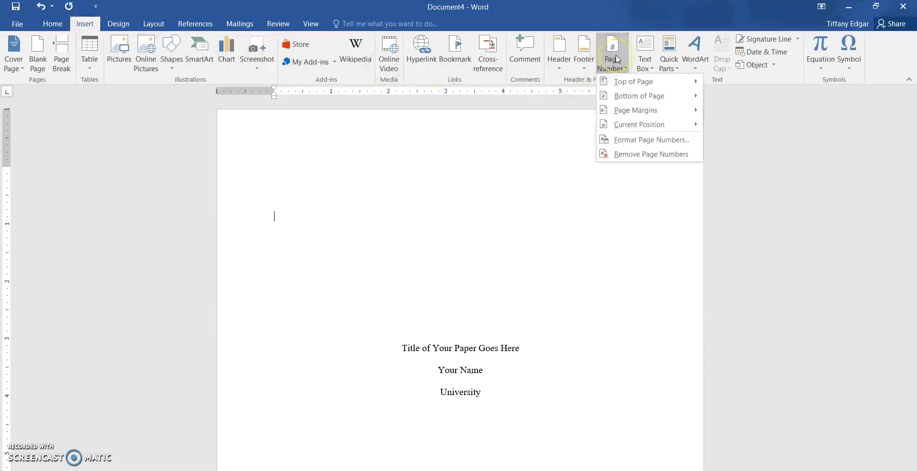
{"action": "left_click", "coordinate": [620, 82]}
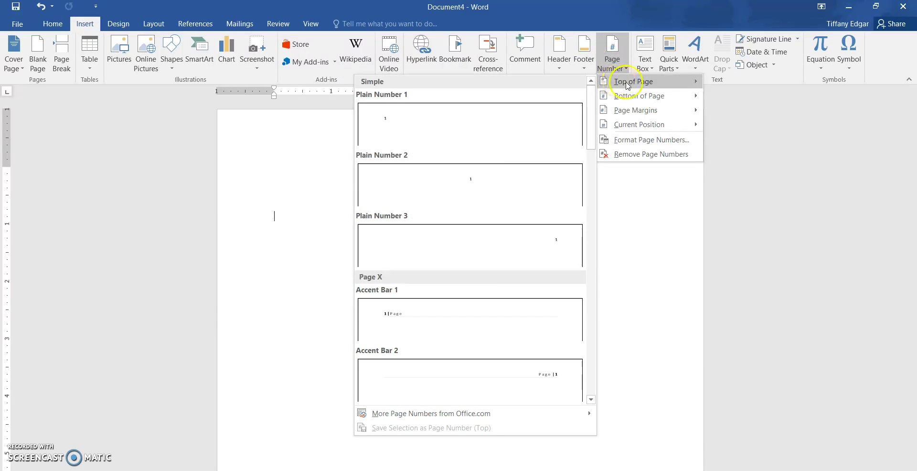
{"action": "left_click", "coordinate": [551, 252]}
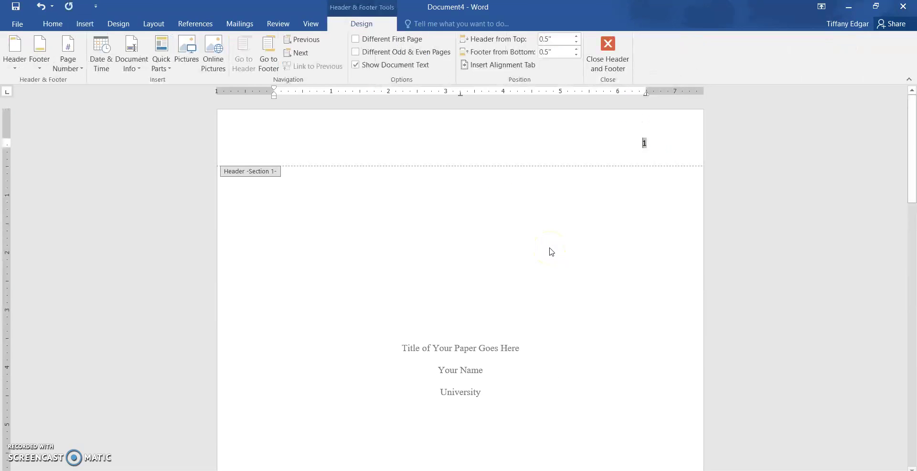
- Type 'Running head: SHORTENED TITLE' flush left before the right-aligned page number
{"action": "left_click_drag", "start_coordinate": [647, 142], "coordinate": [630, 145]}
{"action": "left_click", "coordinate": [636, 143]}
{"action": "type", "text": "Running "}
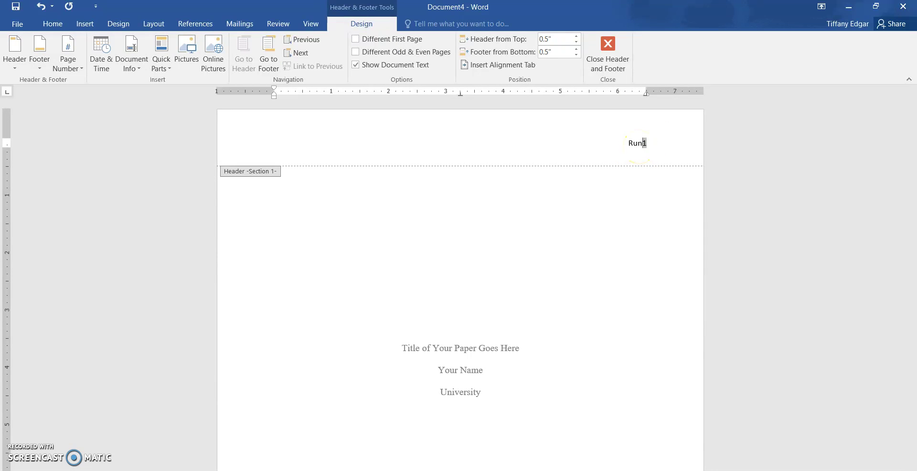
{"action": "type", "text": "head:"}
{"action": "type", "text": " TIT"}
{"action": "key", "text": "BackSpace"}
{"action": "key", "text": "BackSpace"}
{"action": "key", "text": "BackSpace"}
{"action": "type", "text": "SHORTENED TITLE"}
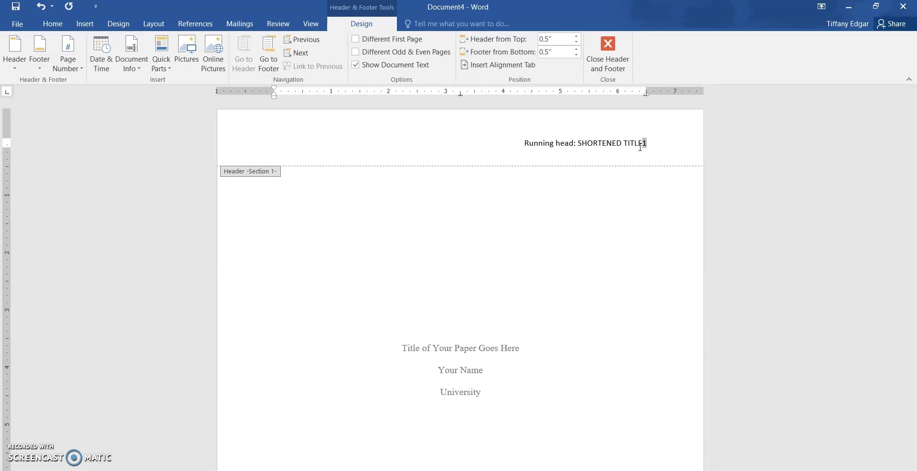
{"action": "key", "text": "Tab"}
{"action": "key", "text": "ctrl+l"}
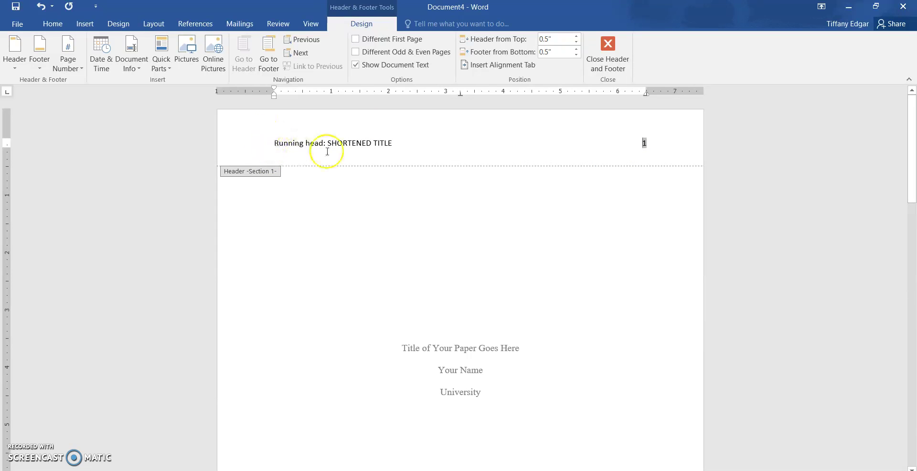
{"action": "left_click", "coordinate": [653, 143]}
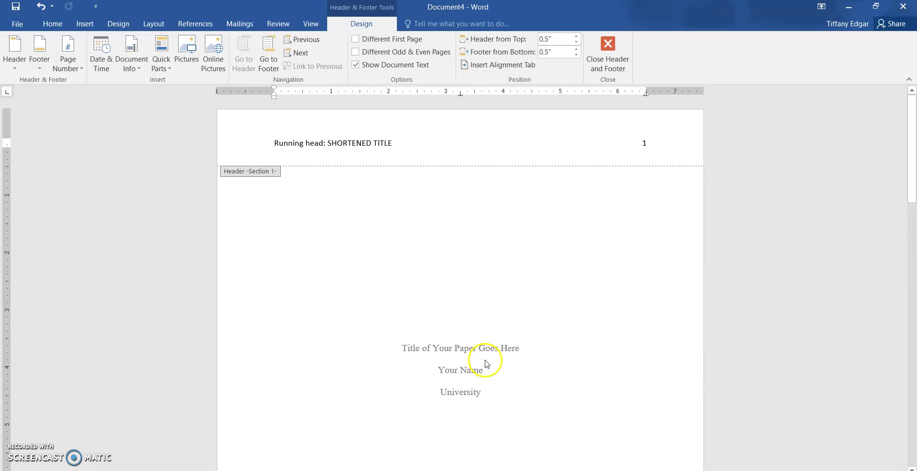
- Set the header's running head and page number to Times New Roman 12 pt, then exit the header
{"action": "left_click", "coordinate": [52, 23]}
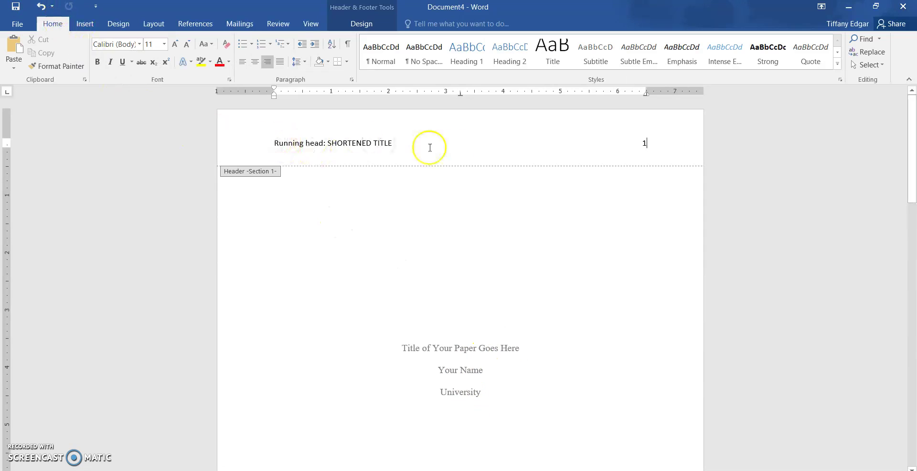
{"action": "triple_click", "coordinate": [596, 145]}
{"action": "left_click_drag", "start_coordinate": [392, 144], "coordinate": [338, 145]}
{"action": "left_click_drag", "start_coordinate": [271, 146], "coordinate": [647, 143]}
{"action": "left_click", "coordinate": [139, 44]}
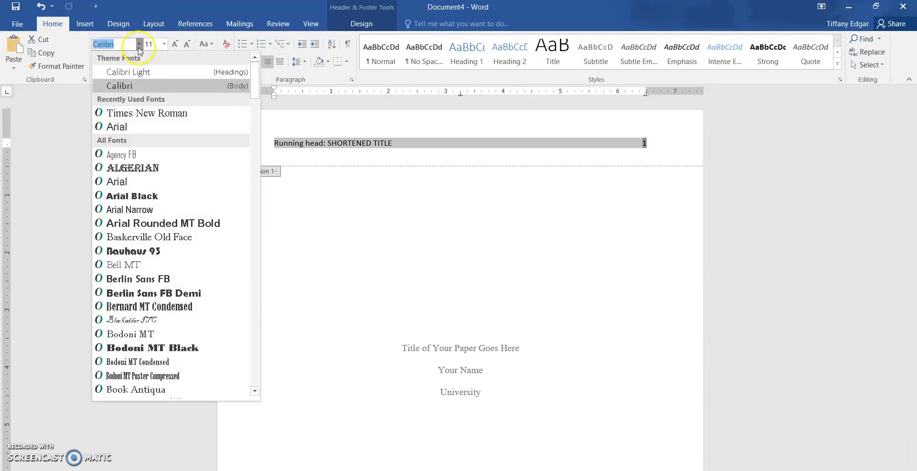
{"action": "left_click", "coordinate": [132, 115]}
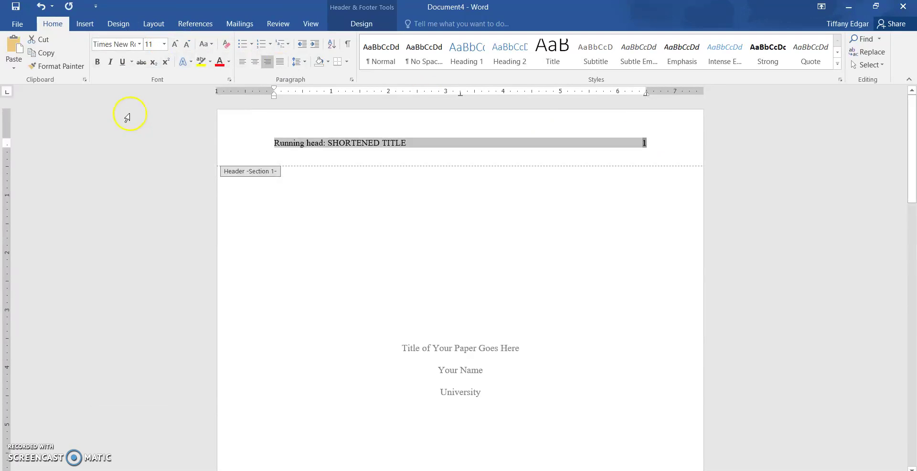
{"action": "left_click", "coordinate": [163, 44]}
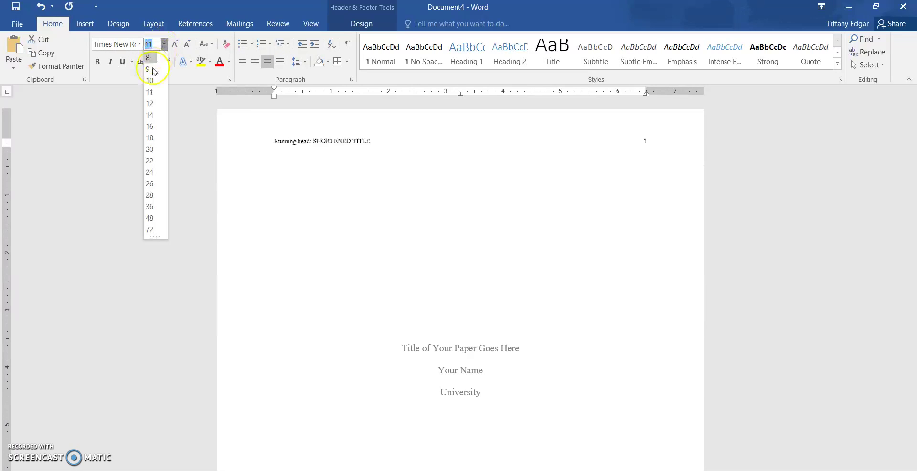
{"action": "left_click", "coordinate": [150, 103]}
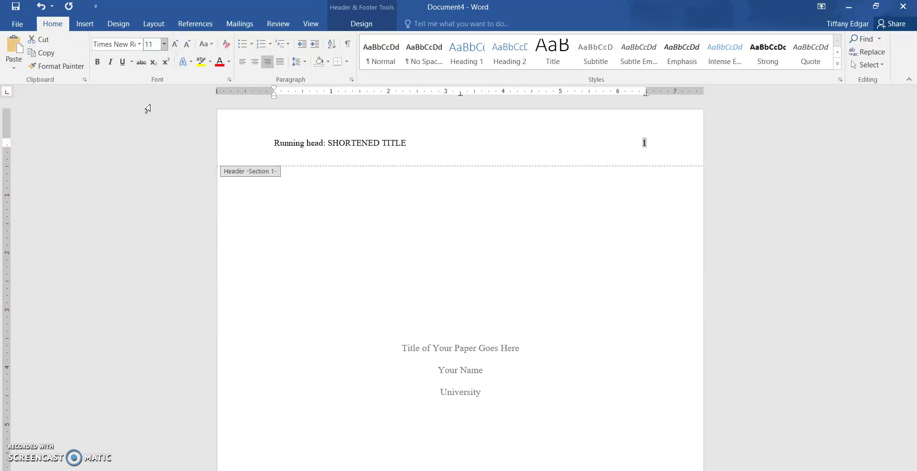
{"action": "left_click", "coordinate": [517, 160]}
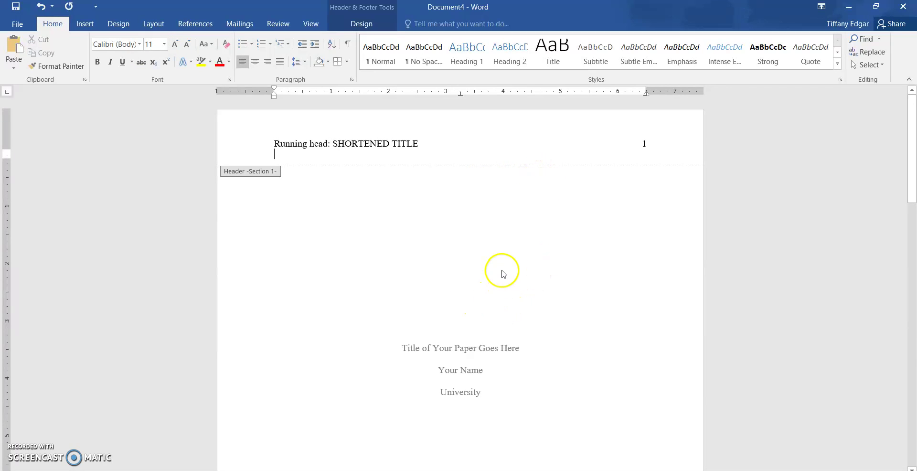
{"action": "double_click", "coordinate": [555, 293]}
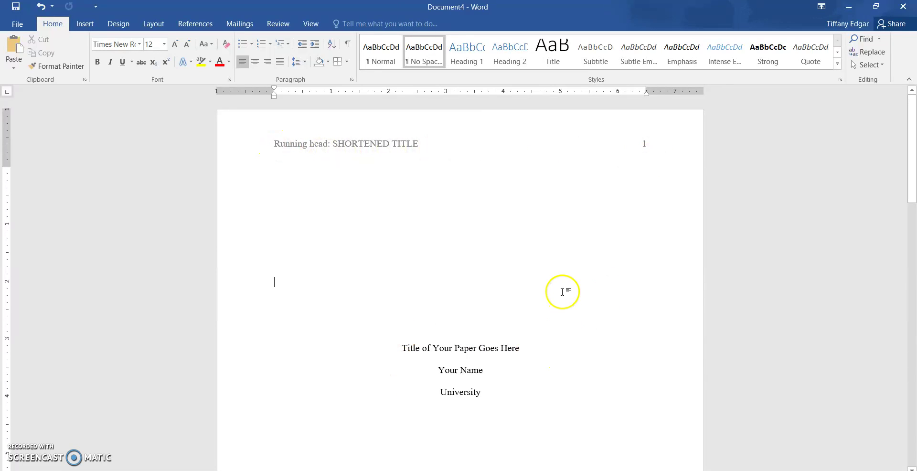
- Open page 2's header, showing 'Running head: SHORTENED TITLE' and page 2, for editing
{"action": "scroll", "coordinate": [561, 293], "scroll_direction": "down", "scroll_amount": 5}
{"action": "scroll", "coordinate": [562, 291], "scroll_direction": "down", "scroll_amount": 8}
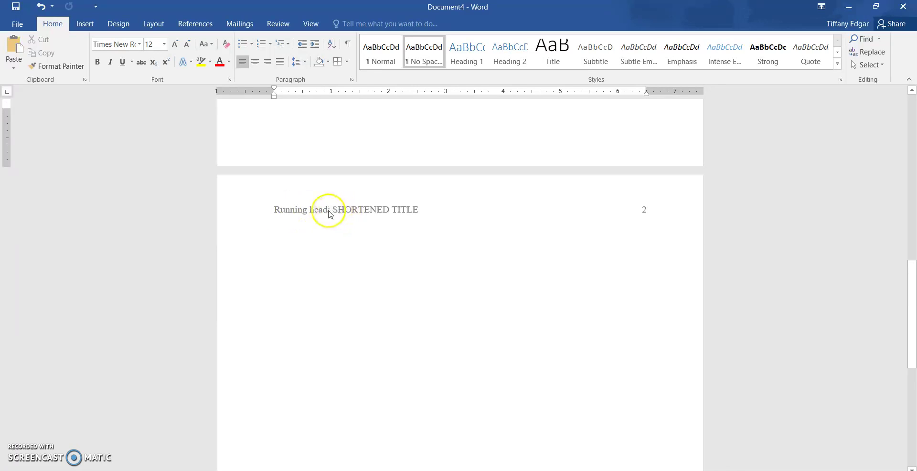
{"action": "double_click", "coordinate": [432, 208]}
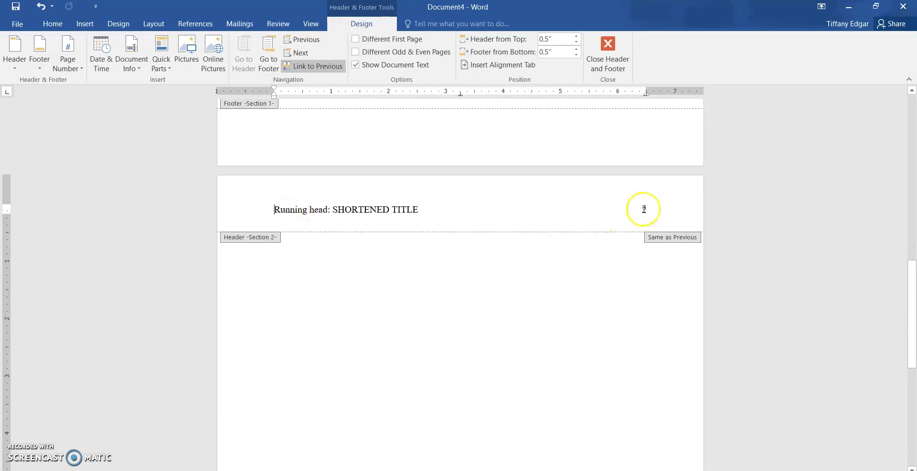
- Delete 'Running head:' from the page 2 header, then undo that deletion
{"action": "left_click_drag", "start_coordinate": [333, 208], "coordinate": [266, 206]}
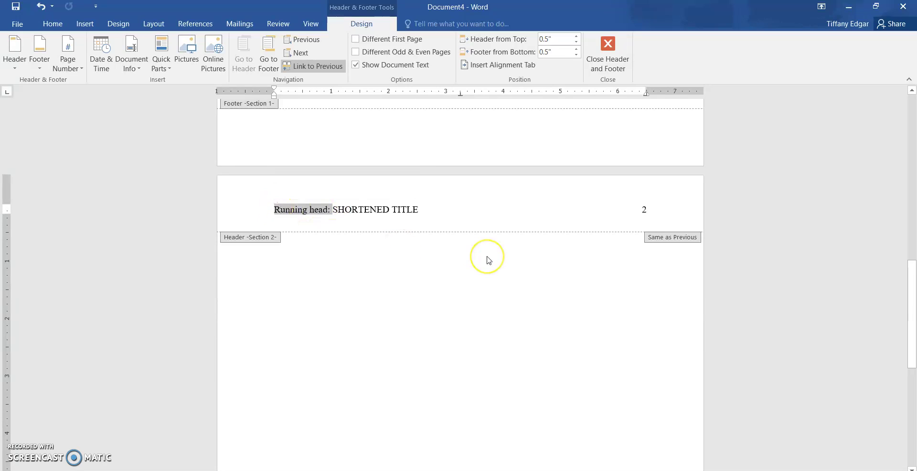
{"action": "key", "text": "Delete"}
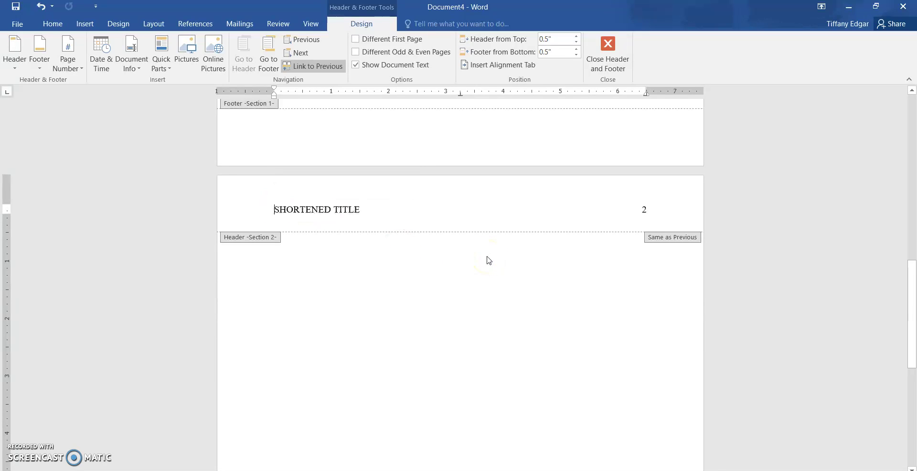
{"action": "scroll", "coordinate": [466, 234], "scroll_direction": "up", "scroll_amount": 10}
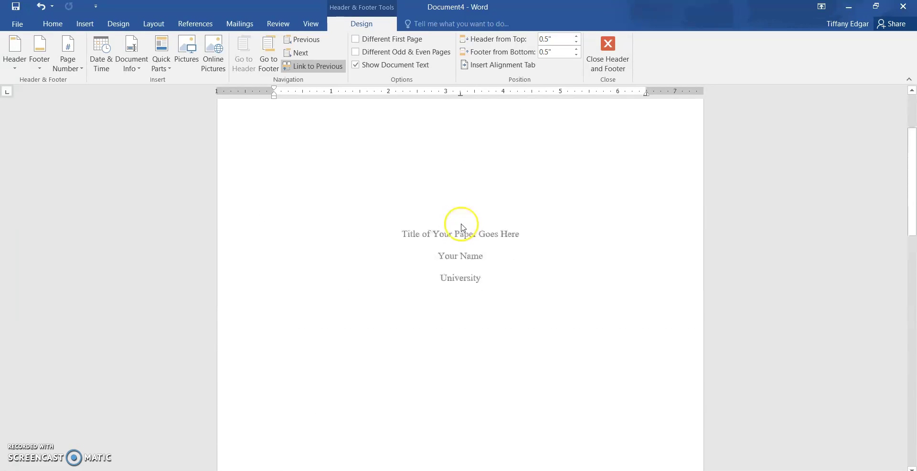
{"action": "scroll", "coordinate": [462, 228], "scroll_direction": "up", "scroll_amount": 2}
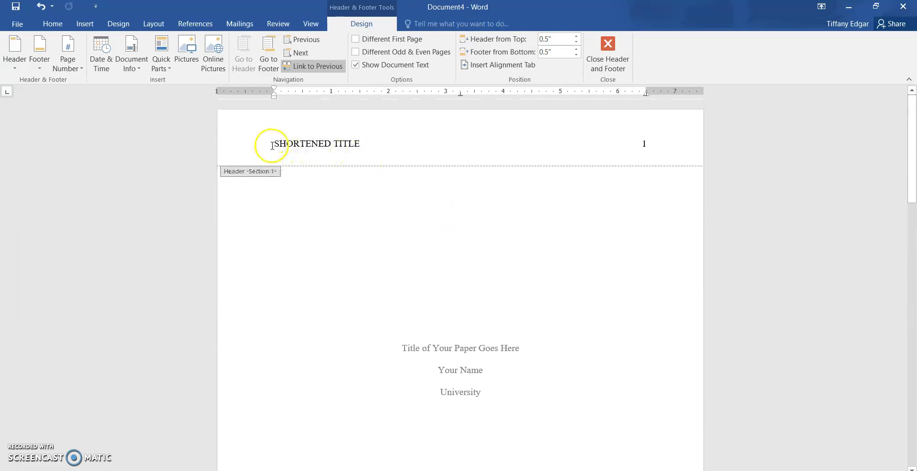
{"action": "scroll", "coordinate": [311, 176], "scroll_direction": "down", "scroll_amount": 10}
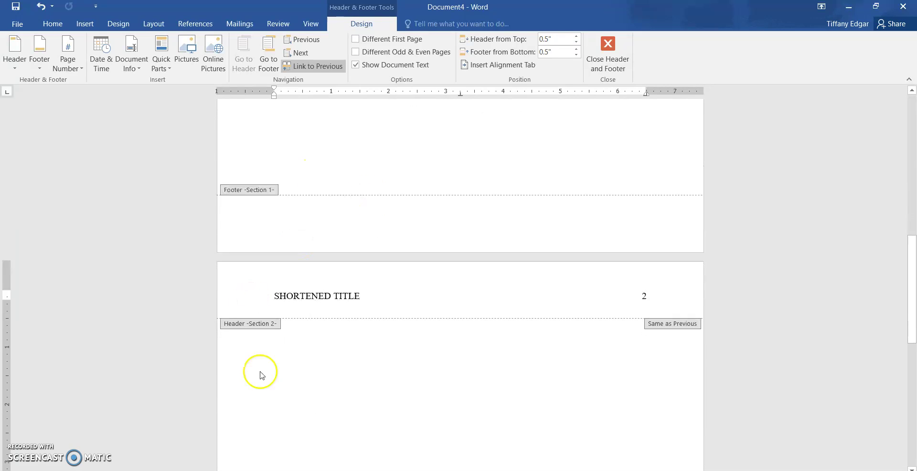
{"action": "left_click", "coordinate": [40, 6]}
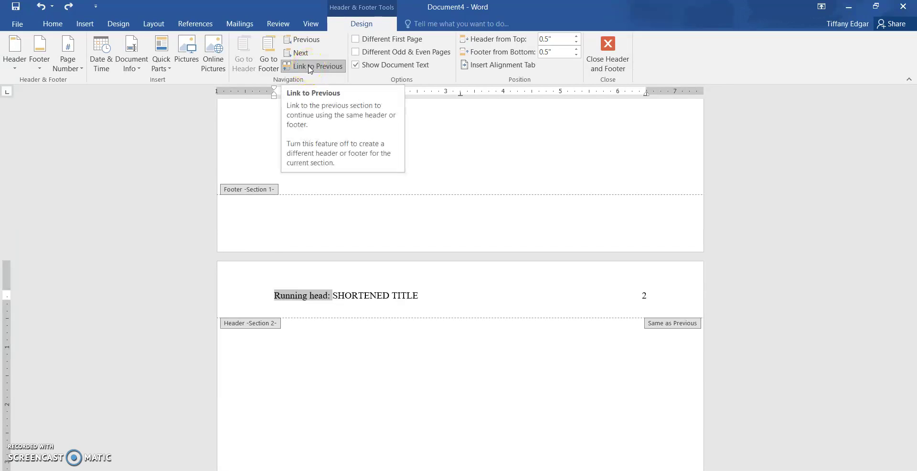
- Turn off Link to Previous, then remove 'Running head:' so page 2 reads SHORTENED TITLE
{"action": "left_click", "coordinate": [309, 70]}
{"action": "left_click", "coordinate": [340, 126]}
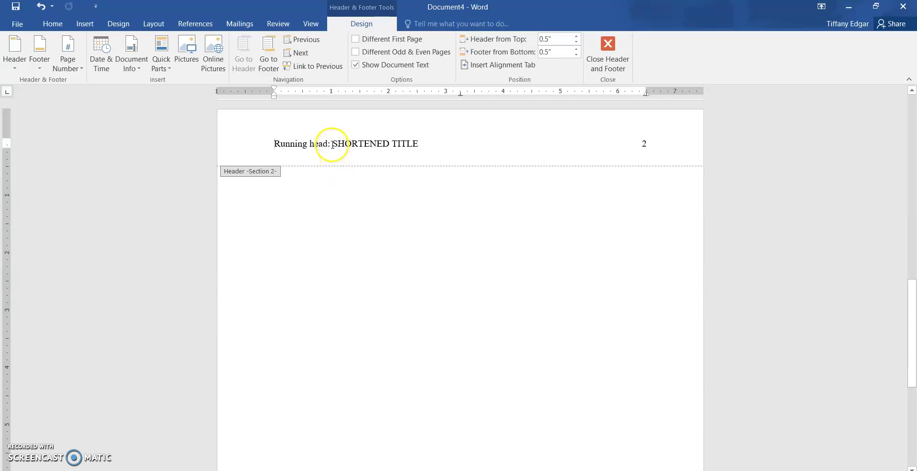
{"action": "triple_click", "coordinate": [333, 144]}
{"action": "left_click", "coordinate": [329, 142]}
{"action": "left_click_drag", "start_coordinate": [333, 143], "coordinate": [304, 144]}
{"action": "key", "text": "BackSpace"}
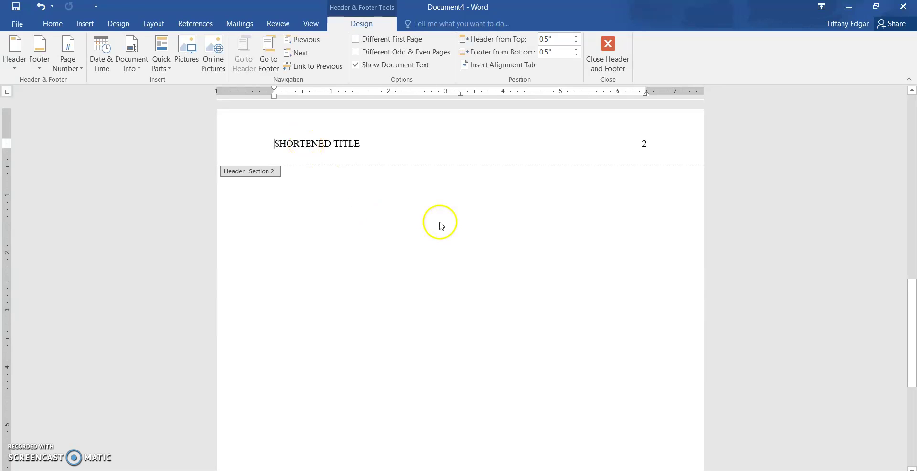
{"action": "scroll", "coordinate": [441, 227], "scroll_direction": "up", "scroll_amount": 10}
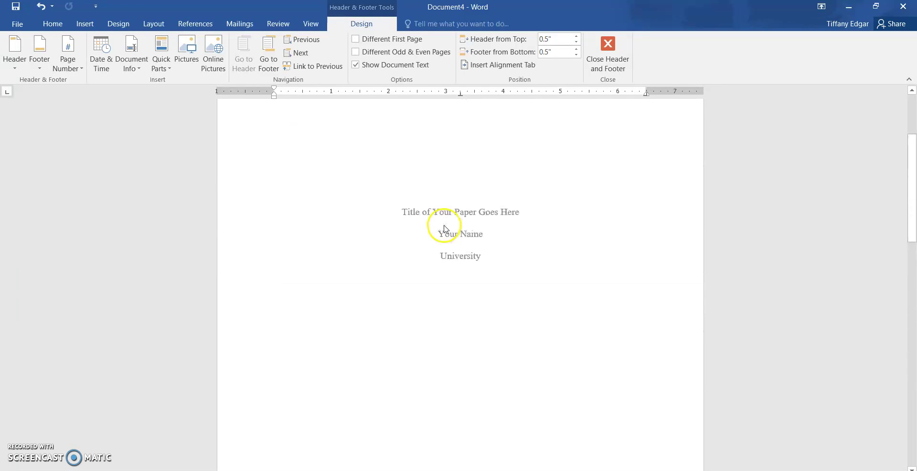
{"action": "scroll", "coordinate": [444, 229], "scroll_direction": "up", "scroll_amount": 3}
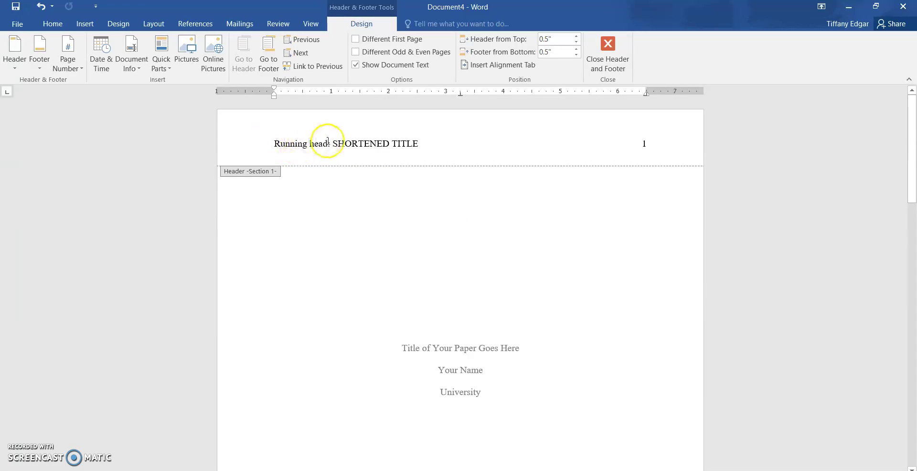
{"action": "scroll", "coordinate": [369, 158], "scroll_direction": "down", "scroll_amount": 5}
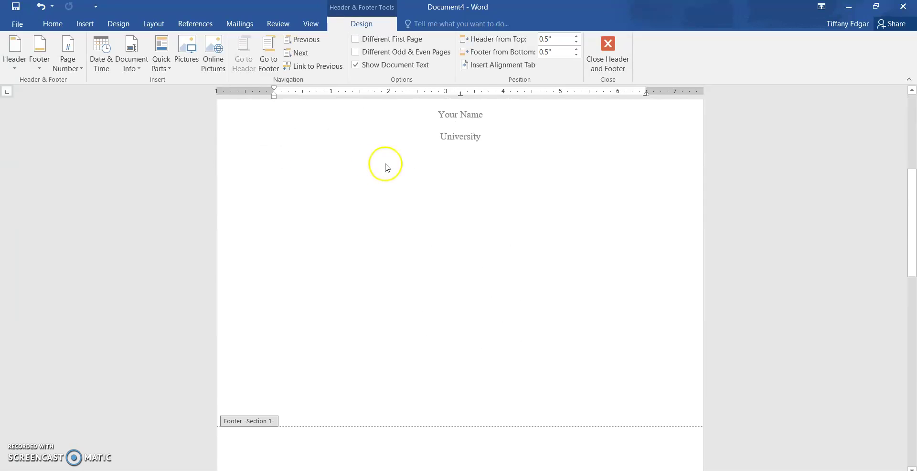
{"action": "scroll", "coordinate": [387, 168], "scroll_direction": "down", "scroll_amount": 6}
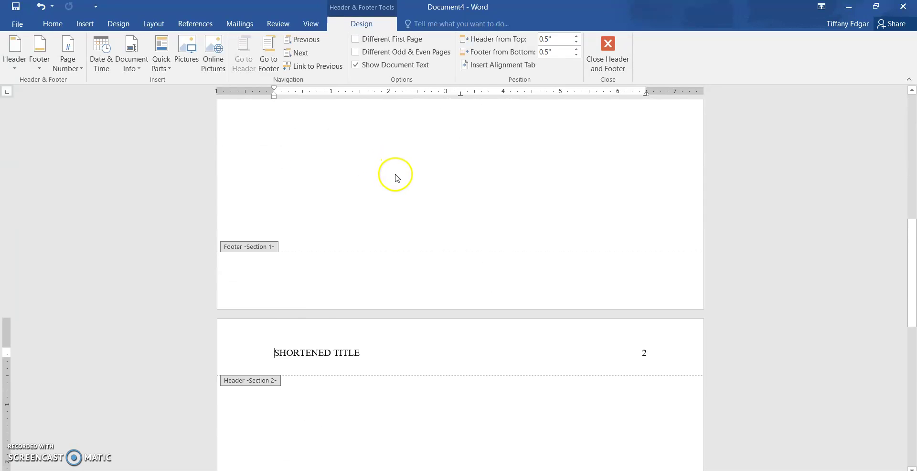
{"action": "double_click", "coordinate": [441, 266]}
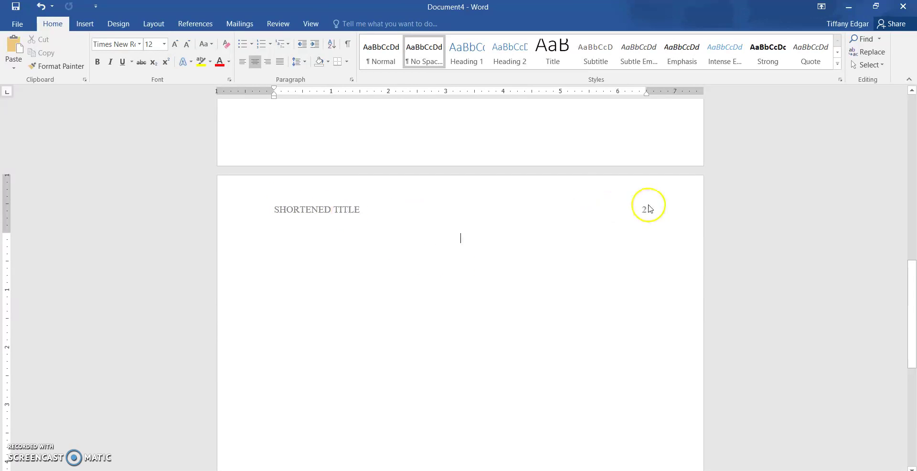
{"action": "scroll", "coordinate": [580, 215], "scroll_direction": "up", "scroll_amount": 3}
{"action": "scroll", "coordinate": [477, 202], "scroll_direction": "up", "scroll_amount": 7}
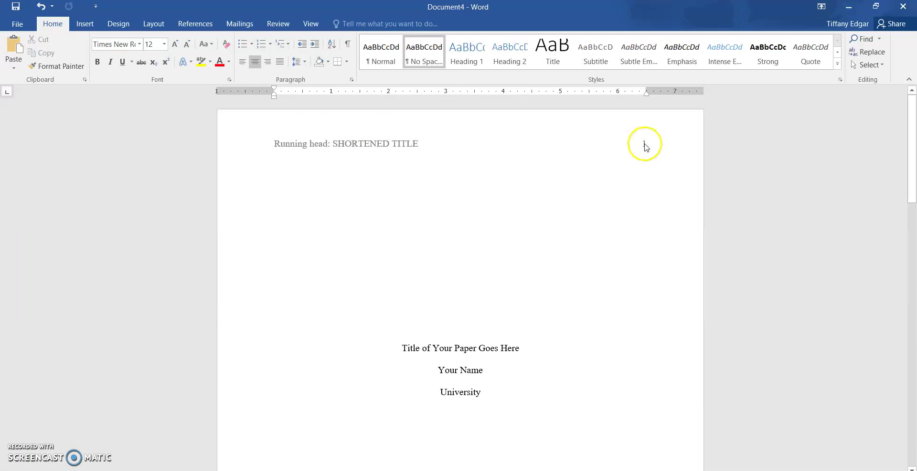
{"action": "scroll", "coordinate": [486, 345], "scroll_direction": "down", "scroll_amount": 8}
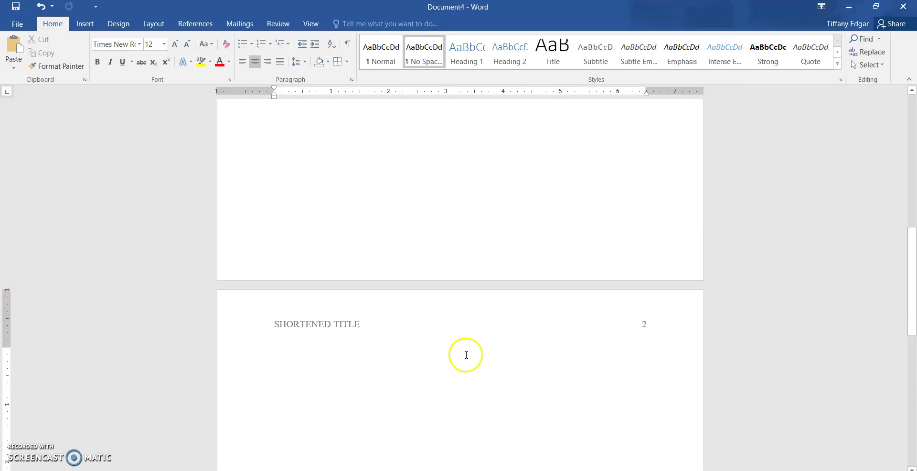
{"action": "scroll", "coordinate": [461, 345], "scroll_direction": "up", "scroll_amount": 3}
{"action": "scroll", "coordinate": [461, 345], "scroll_direction": "up", "scroll_amount": 4}
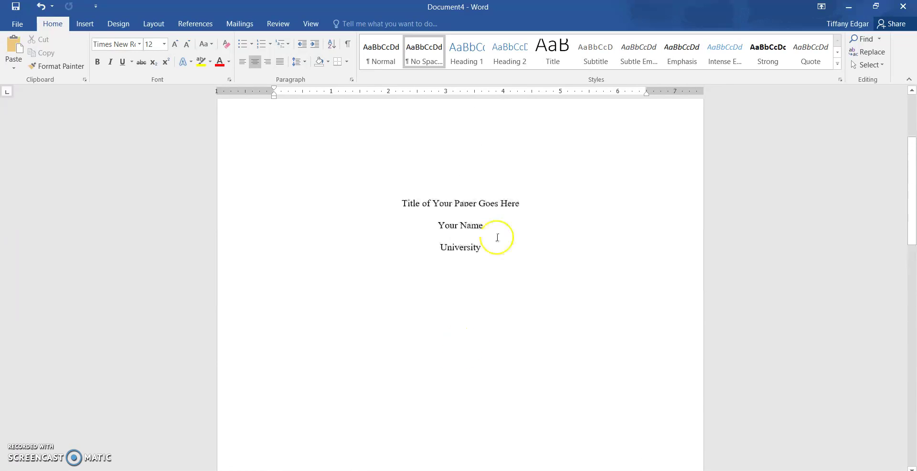
- Paste 'Title of Your Paper Goes Here' atop page 2 with a left-aligned line below
{"action": "left_click_drag", "start_coordinate": [519, 207], "coordinate": [408, 209]}
{"action": "key", "text": "ctrl+c"}
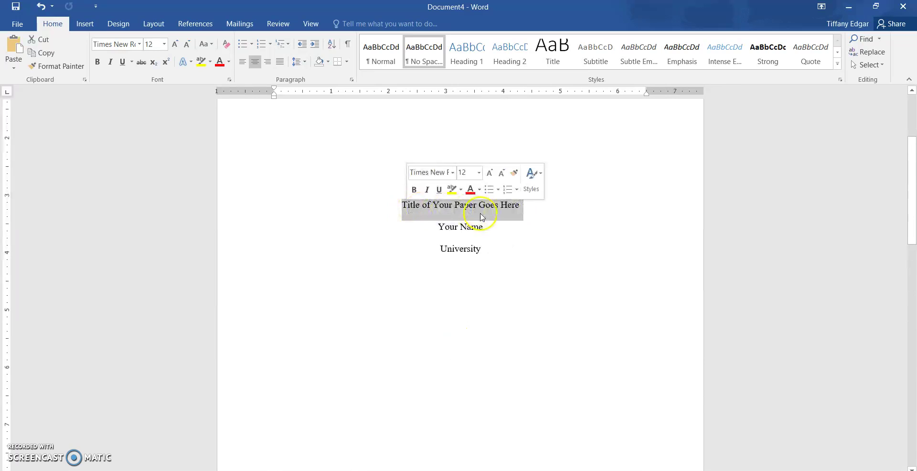
{"action": "scroll", "coordinate": [538, 264], "scroll_direction": "down", "scroll_amount": 8}
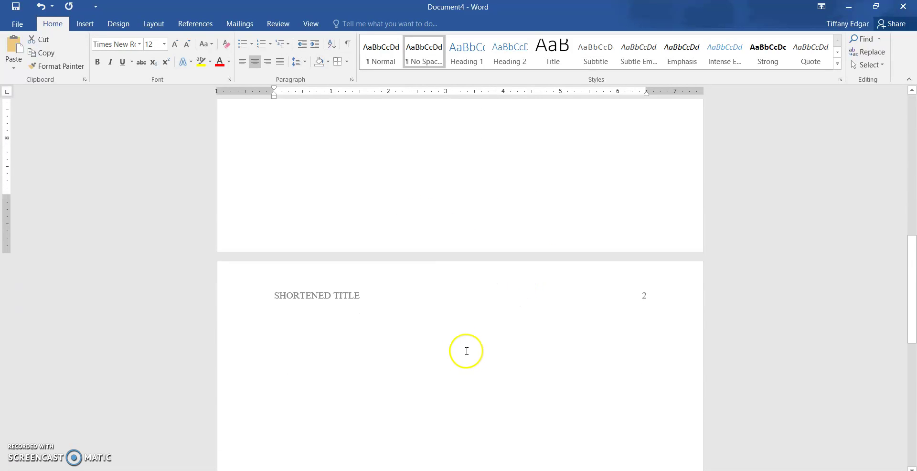
{"action": "left_click", "coordinate": [460, 333]}
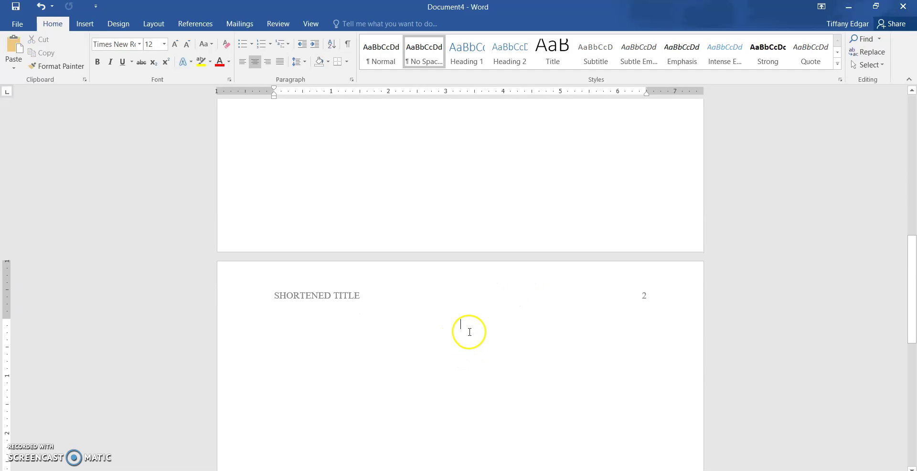
{"action": "key", "text": "ctrl+v"}
{"action": "key", "text": "Return"}
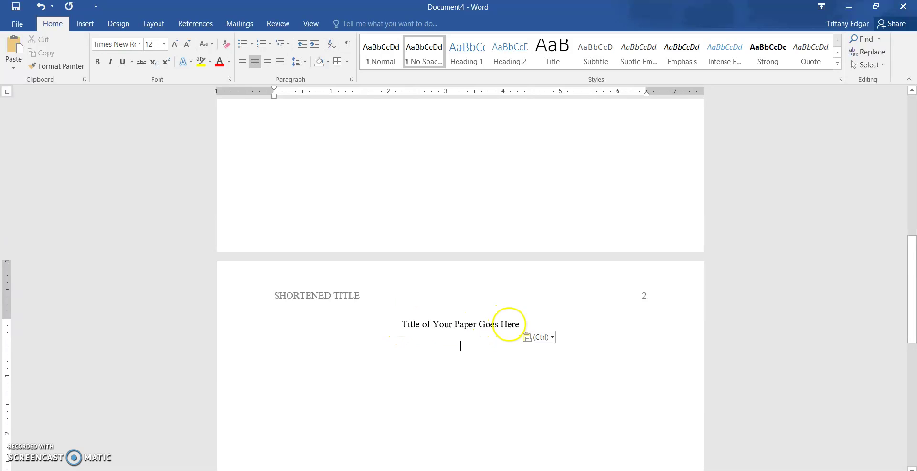
{"action": "scroll", "coordinate": [501, 305], "scroll_direction": "down", "scroll_amount": 2}
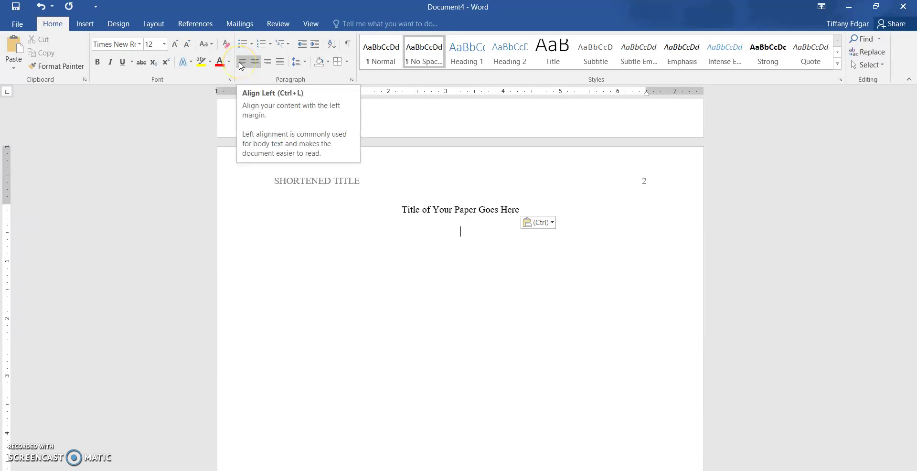
{"action": "left_click", "coordinate": [242, 62]}
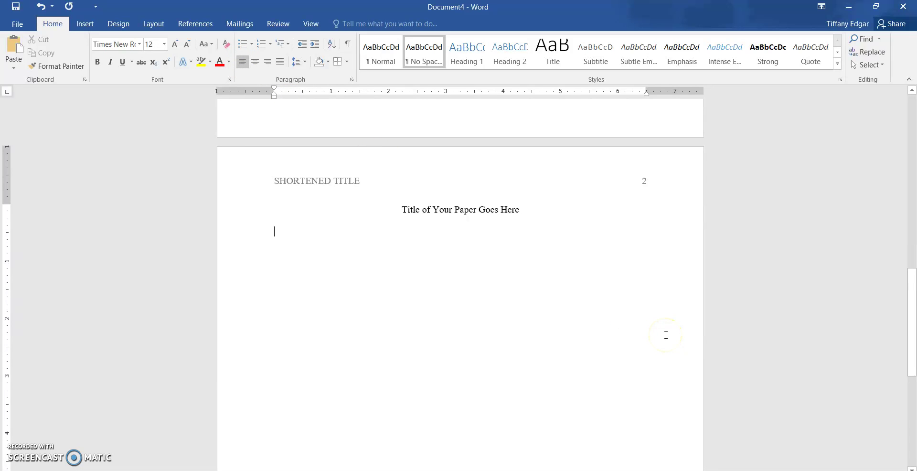
- Type the indented introduction paragraph beginning 'This is where the introduction begins.'
{"action": "key", "text": "Tab"}
{"action": "type", "text": "This"}
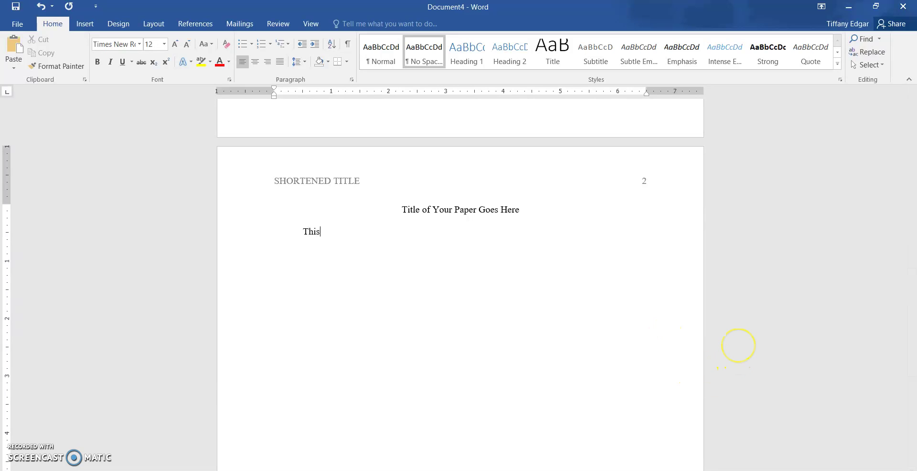
{"action": "type", "text": " is where the introduction begins. Be s"}
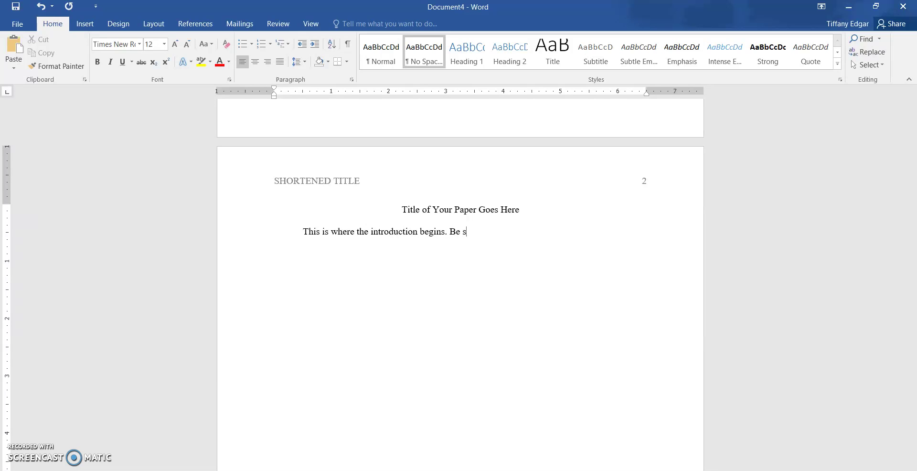
{"action": "type", "text": "uer"}
{"action": "key", "text": "BackSpace"}
{"action": "key", "text": "BackSpace"}
{"action": "type", "text": "re that when you"}
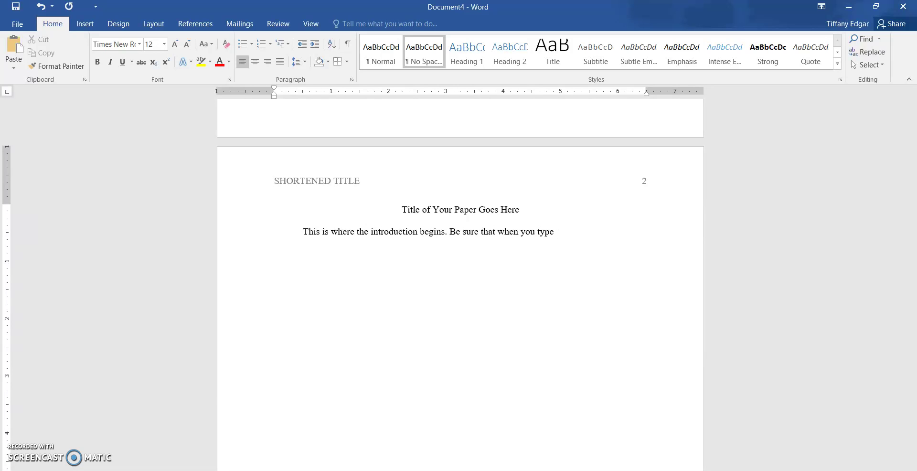
{"action": "type", "text": "type you do not press enter"}
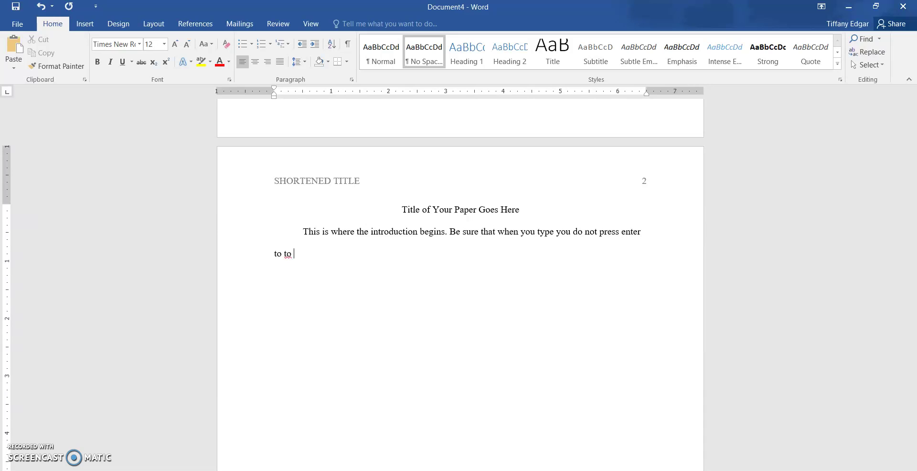
{"action": "type", "text": " to go to"}
{"action": "key", "text": "BackSpace"}
{"action": "key", "text": "BackSpace"}
{"action": "type", "text": "go to the next line. You can con"}
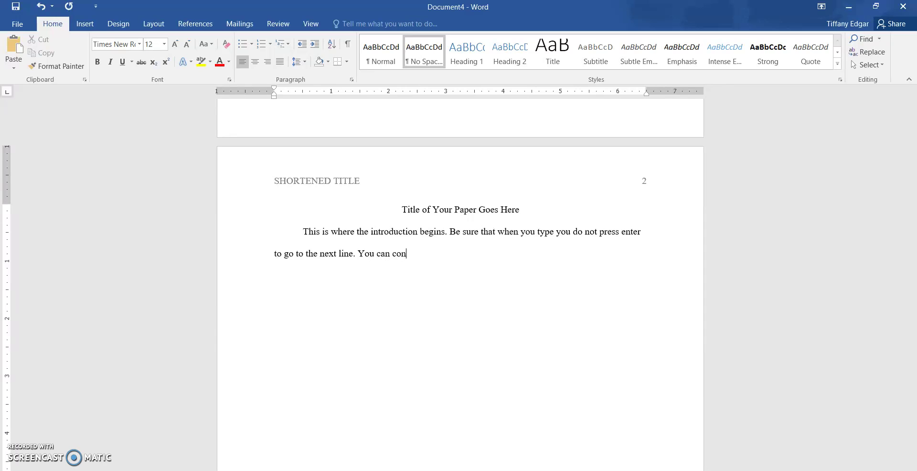
{"action": "type", "text": "tinue typing until you finish your paragraph. Then "}
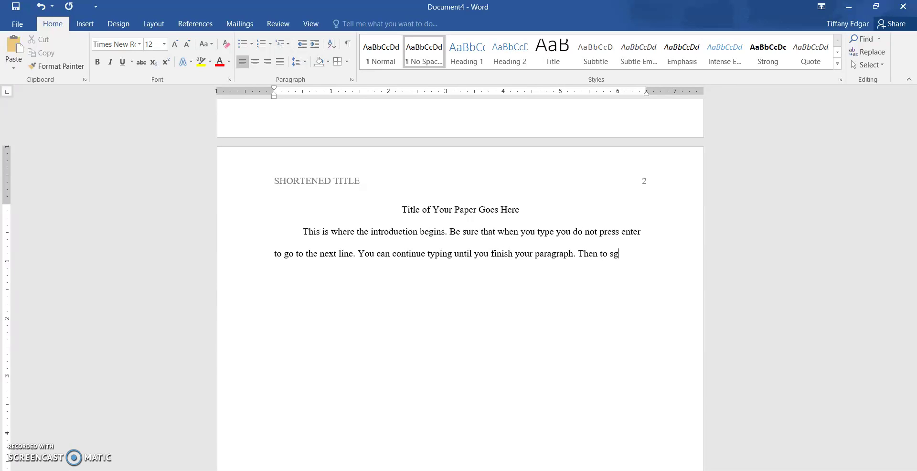
{"action": "type", "text": "to start a new paragraph"}
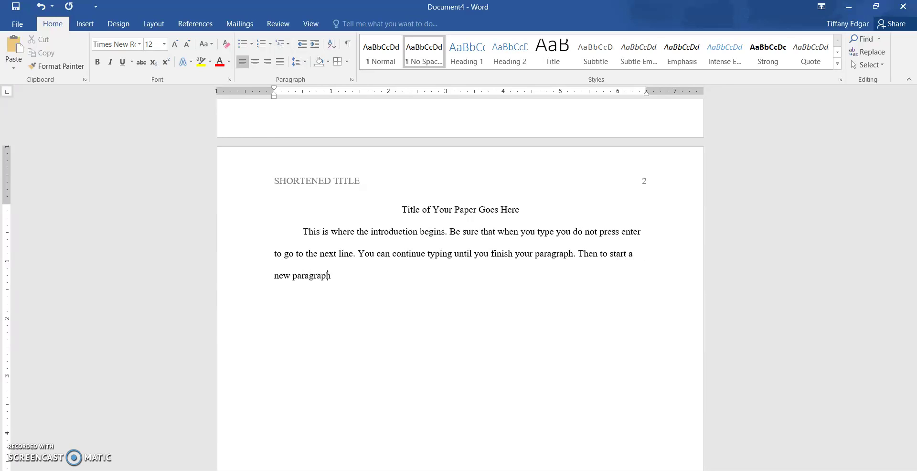
{"action": "type", "text": " press enter, then press tab."}
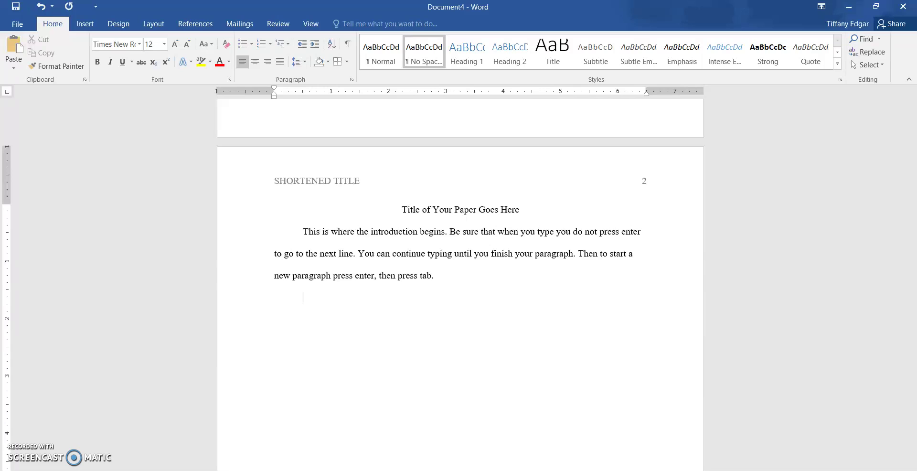
- Type the indented second paragraph: 'The second paragraph starts here and you can continue'
{"action": "type", "text": "he second paragraph starts here"}
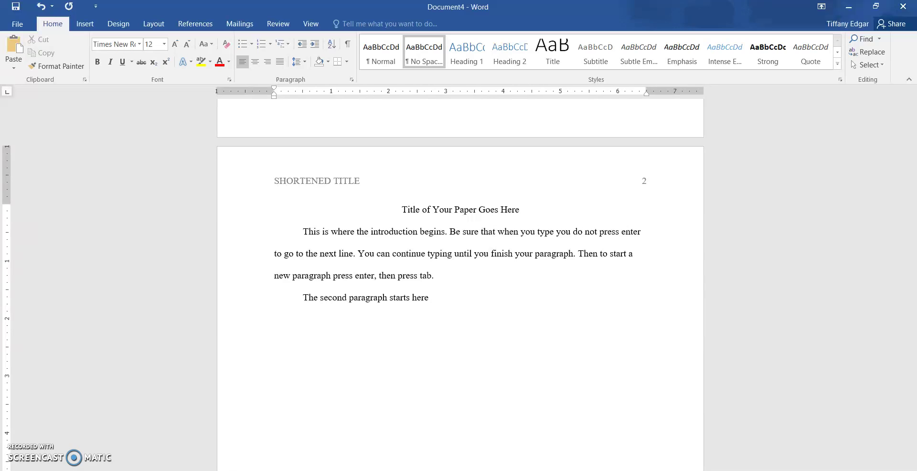
{"action": "type", "text": " and you can continue into the body of the paper."}
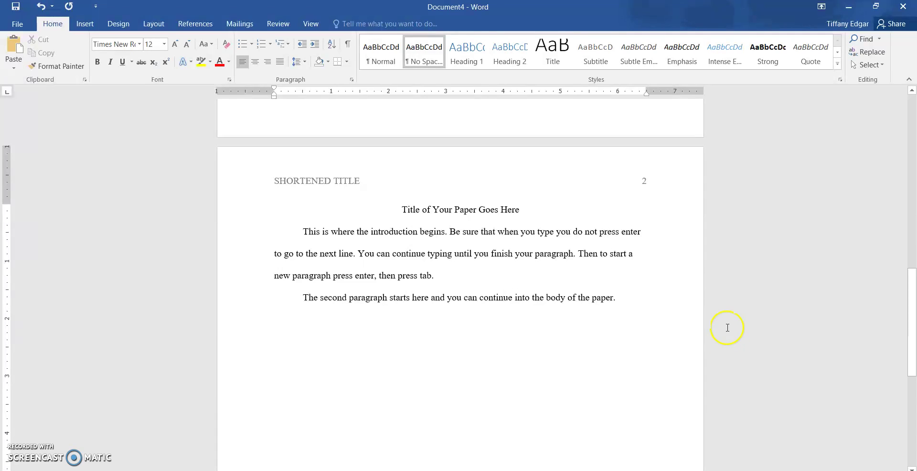
- Insert a page break after the page 2 body text to begin page 3
{"action": "scroll", "coordinate": [578, 330], "scroll_direction": "down", "scroll_amount": 5}
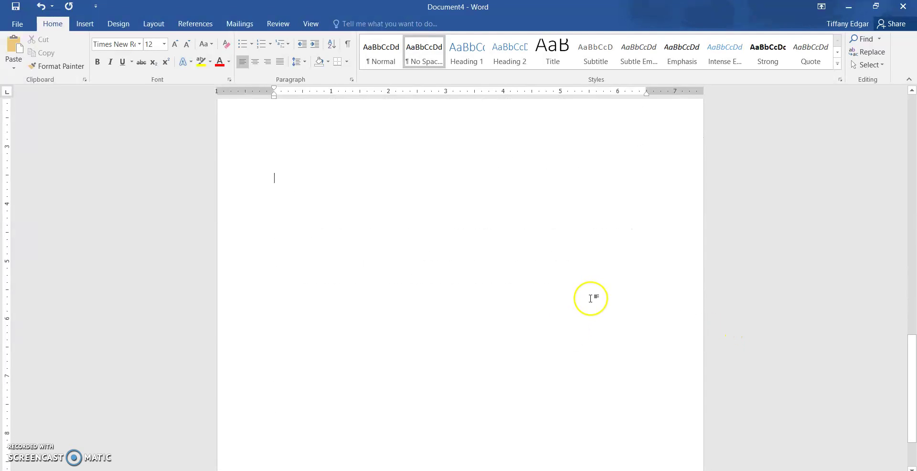
{"action": "scroll", "coordinate": [590, 298], "scroll_direction": "up", "scroll_amount": 4}
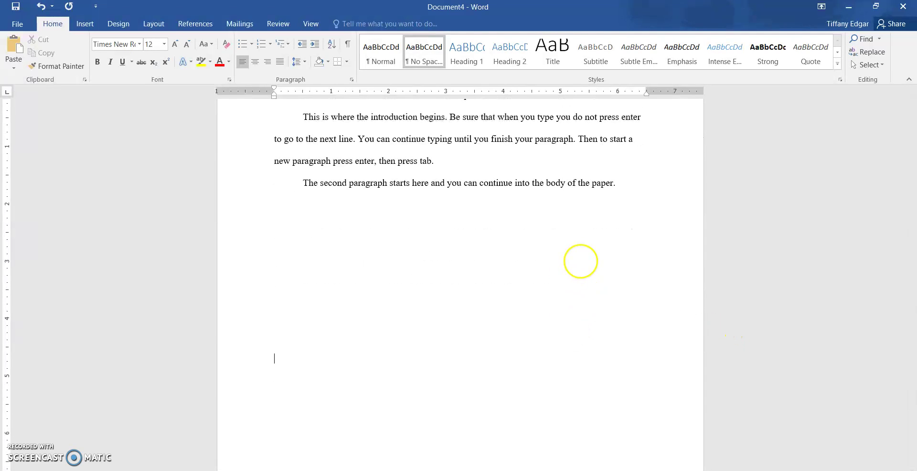
{"action": "scroll", "coordinate": [459, 414], "scroll_direction": "down", "scroll_amount": 2}
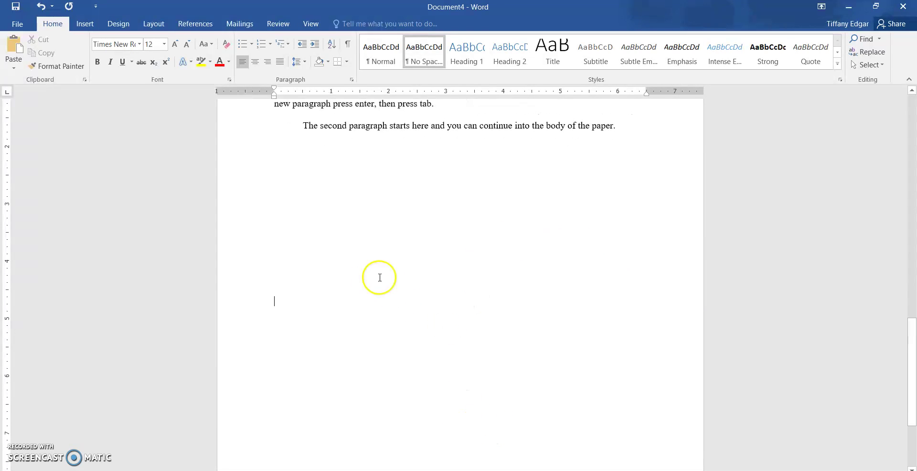
{"action": "scroll", "coordinate": [533, 315], "scroll_direction": "down", "scroll_amount": 5}
{"action": "scroll", "coordinate": [534, 306], "scroll_direction": "up", "scroll_amount": 4}
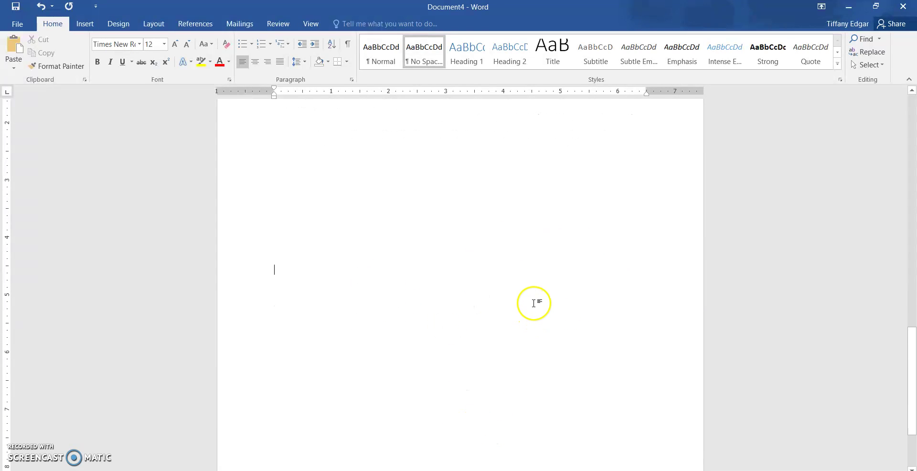
{"action": "scroll", "coordinate": [534, 302], "scroll_direction": "up", "scroll_amount": 3}
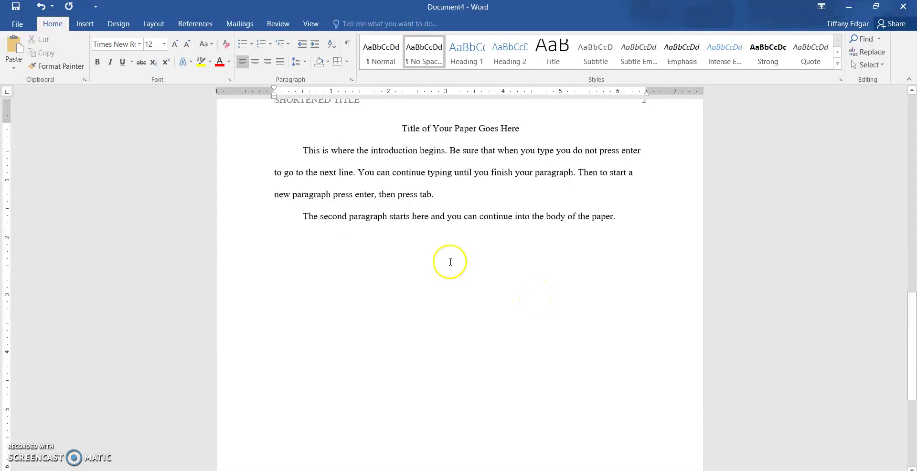
{"action": "left_click", "coordinate": [84, 25]}
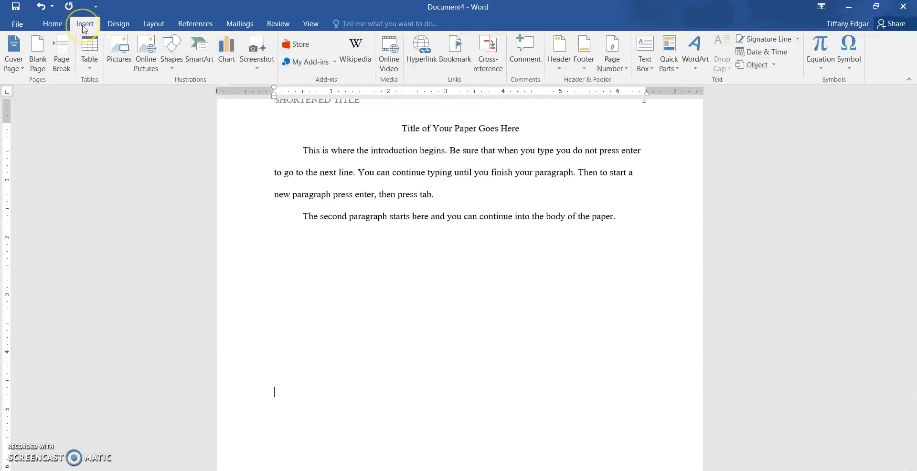
{"action": "left_click", "coordinate": [62, 60]}
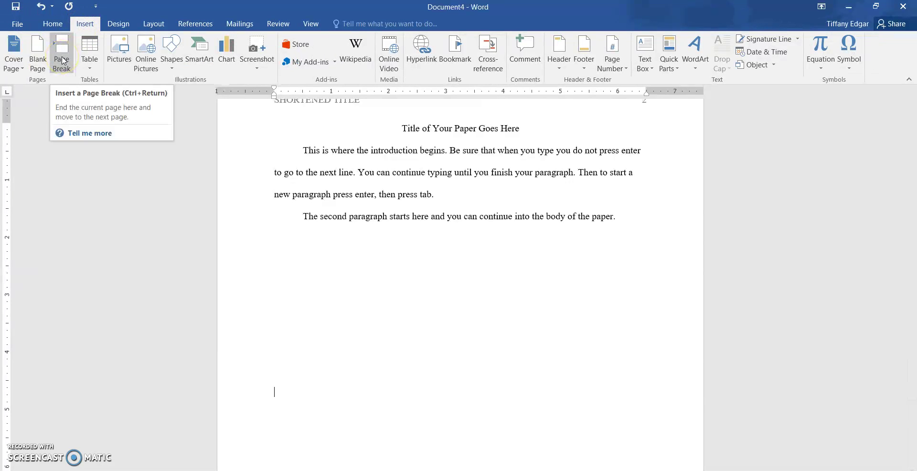
{"action": "left_click", "coordinate": [63, 61]}
- Centre the first line of page 3 and start the 'References' heading
{"action": "left_click", "coordinate": [53, 24]}
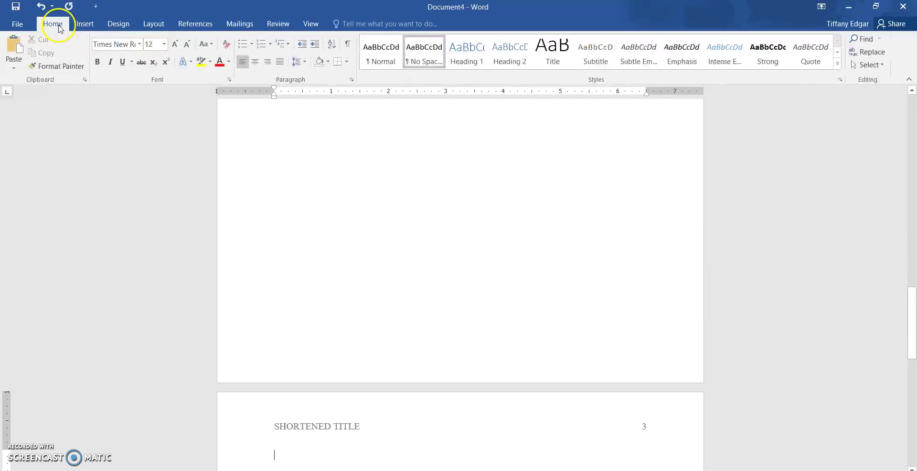
{"action": "scroll", "coordinate": [559, 351], "scroll_direction": "down", "scroll_amount": 5}
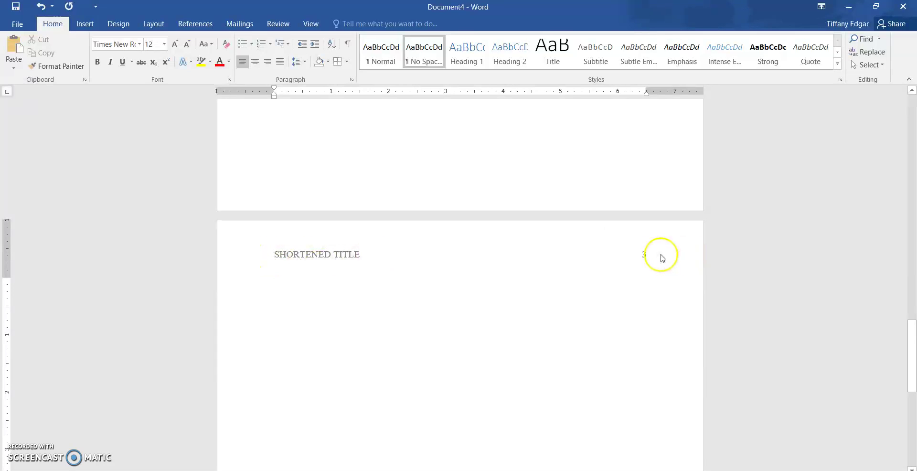
{"action": "left_click", "coordinate": [257, 61]}
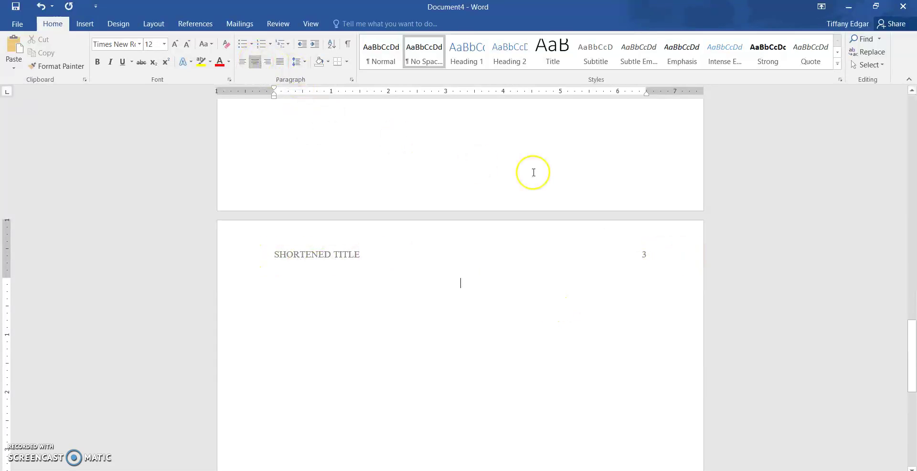
{"action": "type", "text": "References"}
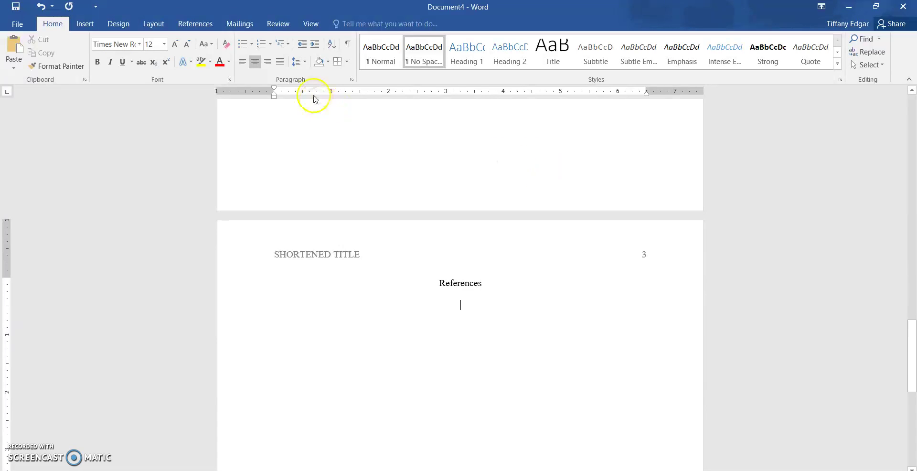
- Left-align the line beneath the 'References' heading, then return to page 1
{"action": "left_click", "coordinate": [242, 64]}
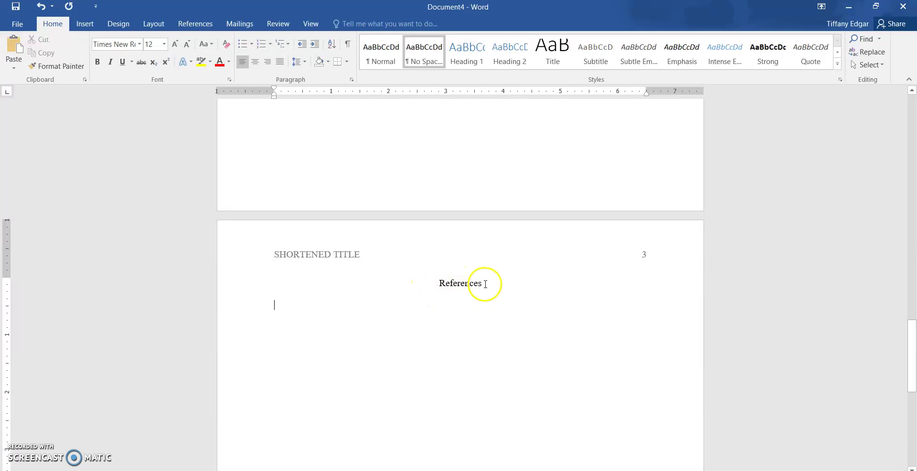
{"action": "scroll", "coordinate": [492, 287], "scroll_direction": "up", "scroll_amount": 10}
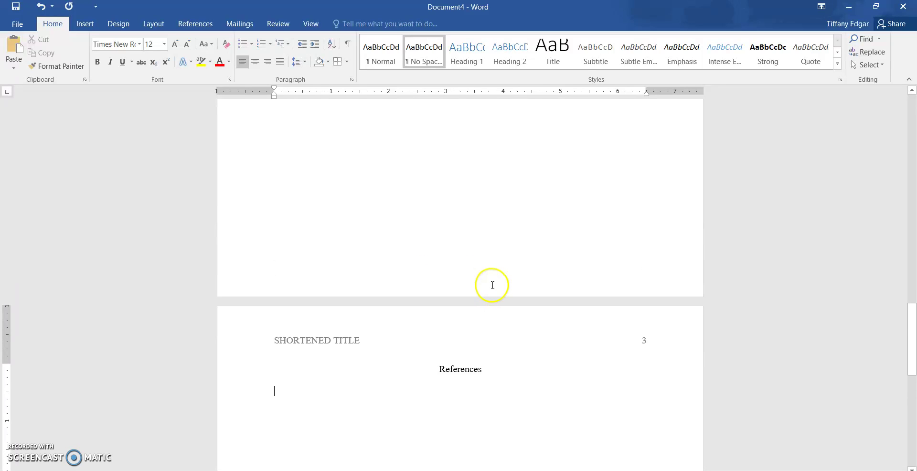
{"action": "scroll", "coordinate": [492, 289], "scroll_direction": "up", "scroll_amount": 3}
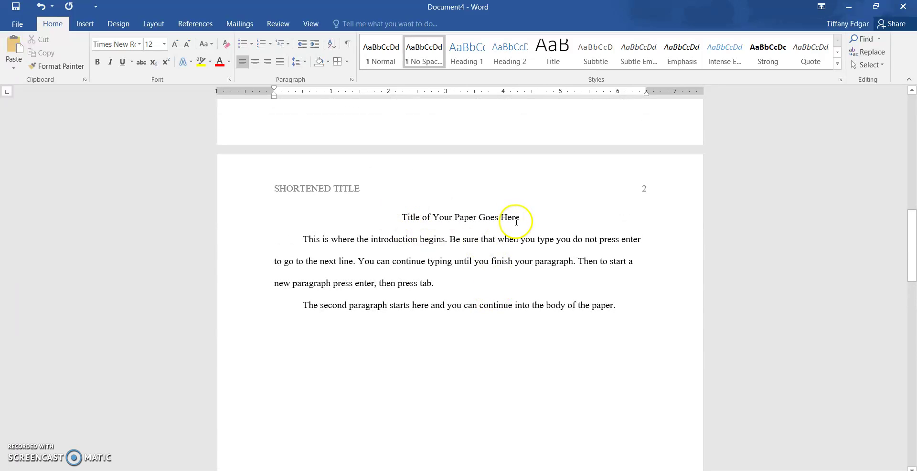
{"action": "scroll", "coordinate": [511, 244], "scroll_direction": "up", "scroll_amount": 15}
{"action": "scroll", "coordinate": [512, 255], "scroll_direction": "up", "scroll_amount": 3}
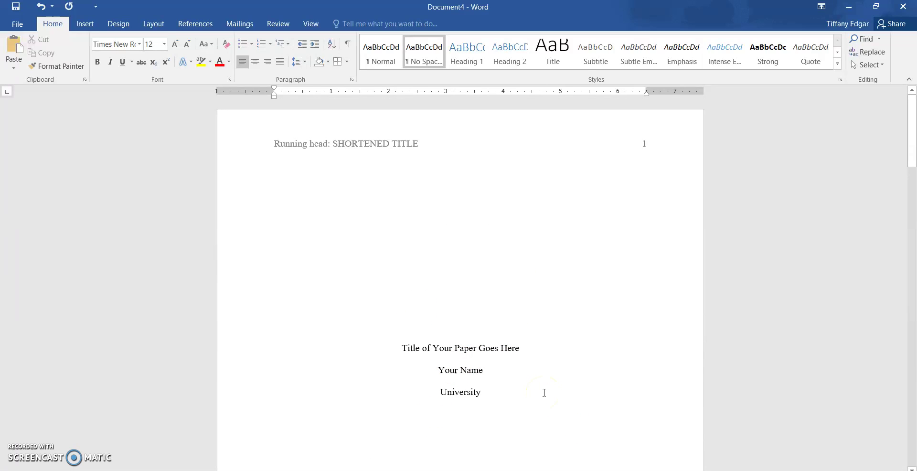
{"action": "left_click", "coordinate": [15, 24]}
{"action": "left_click", "coordinate": [20, 131]}
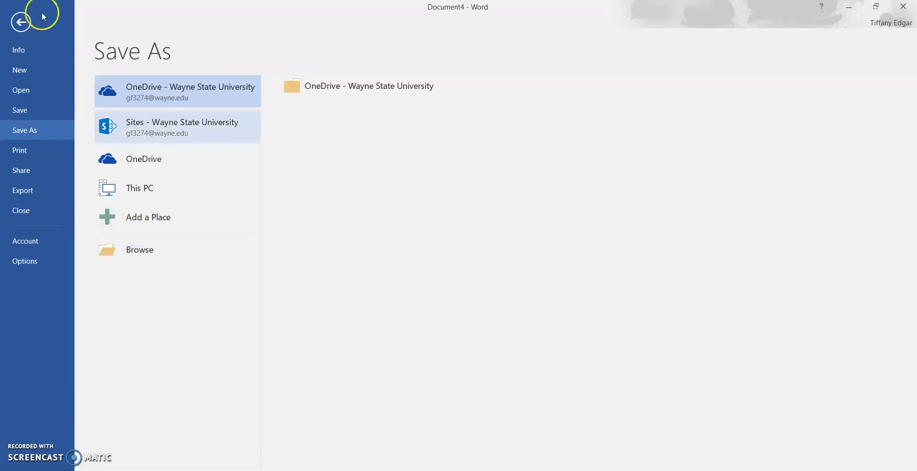
{"action": "left_click", "coordinate": [18, 22]}
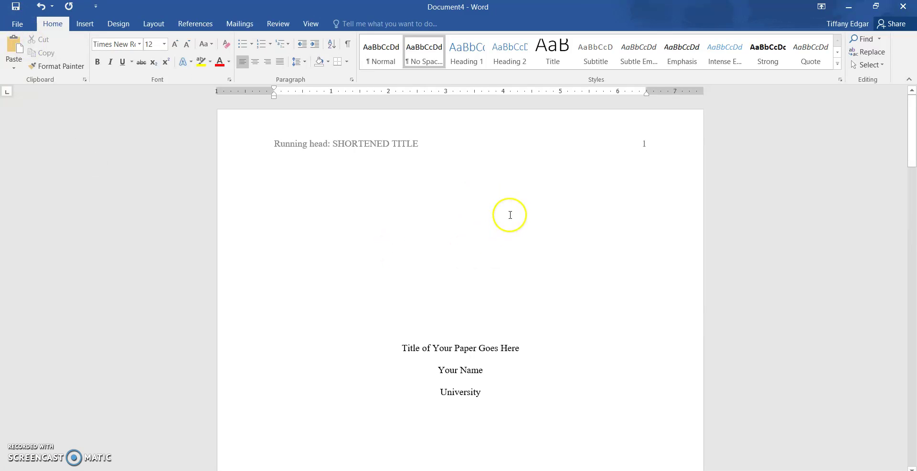
{"action": "scroll", "coordinate": [510, 215], "scroll_direction": "down", "scroll_amount": 1}
- Replace the title placeholder with 'Fastpitch Softball Coaching Philosophy' and the name placeholder with the author's full name
{"action": "left_click_drag", "start_coordinate": [521, 320], "coordinate": [404, 319]}
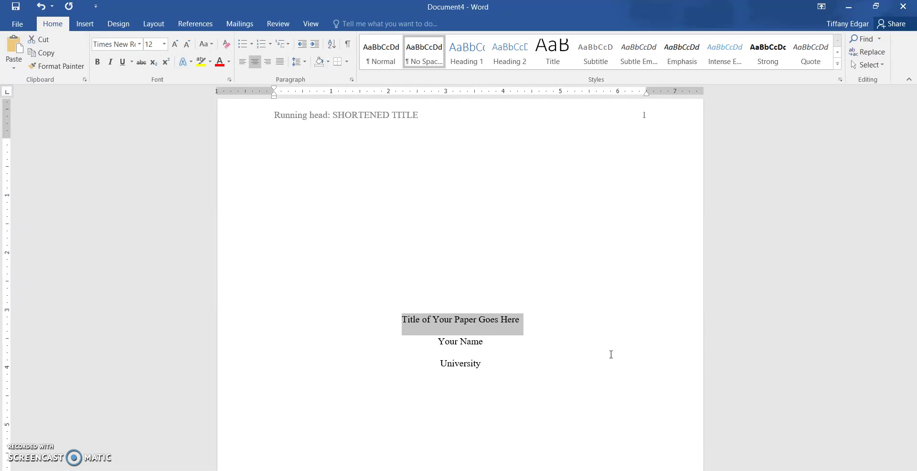
{"action": "type", "text": "Fa"}
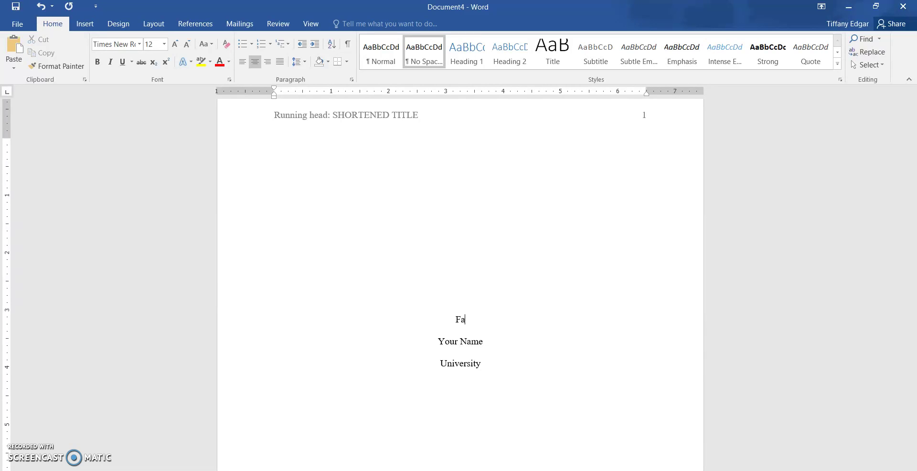
{"action": "type", "text": "stpitch Softb"}
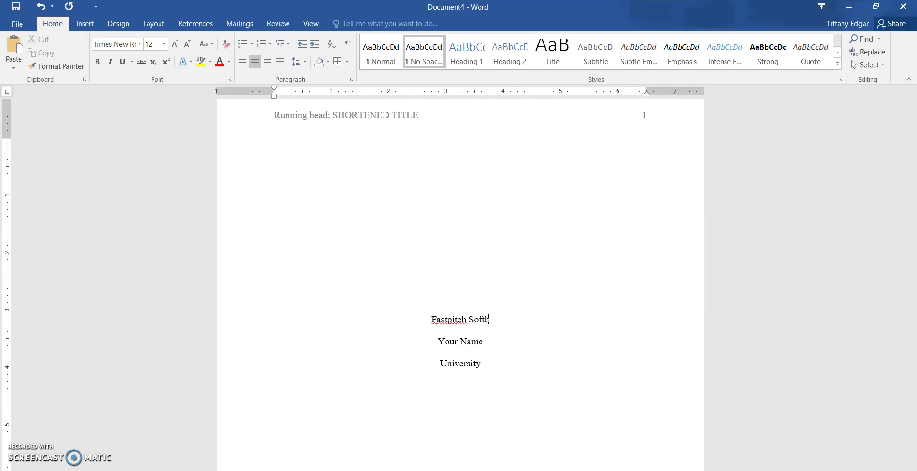
{"action": "type", "text": "all Coaching Philosophy"}
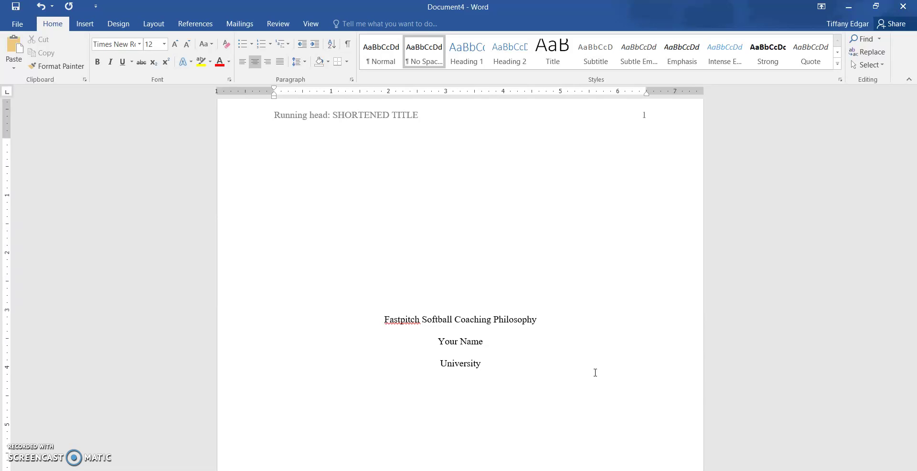
{"action": "left_click_drag", "start_coordinate": [488, 343], "coordinate": [437, 342]}
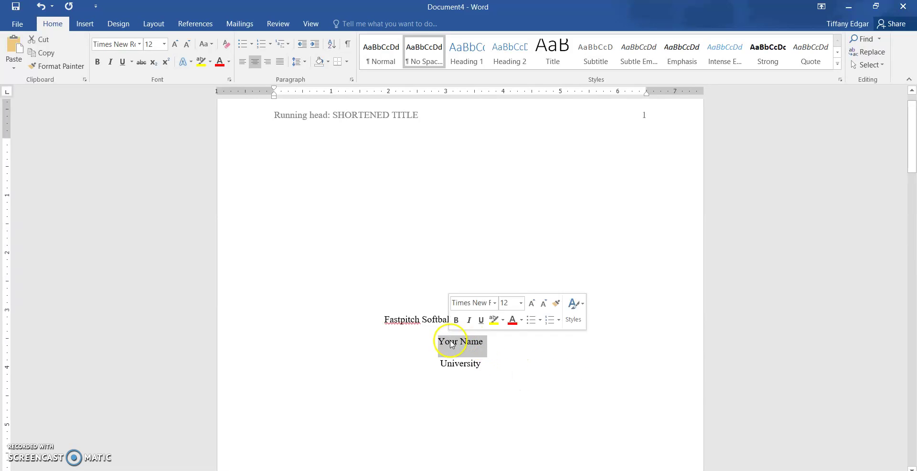
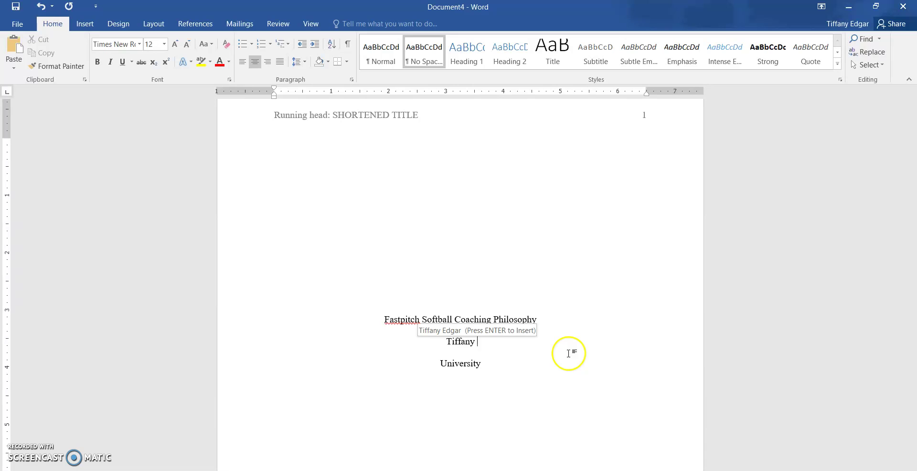
- Replace the University placeholder with 'Wayne State University'
{"action": "double_click", "coordinate": [478, 365]}
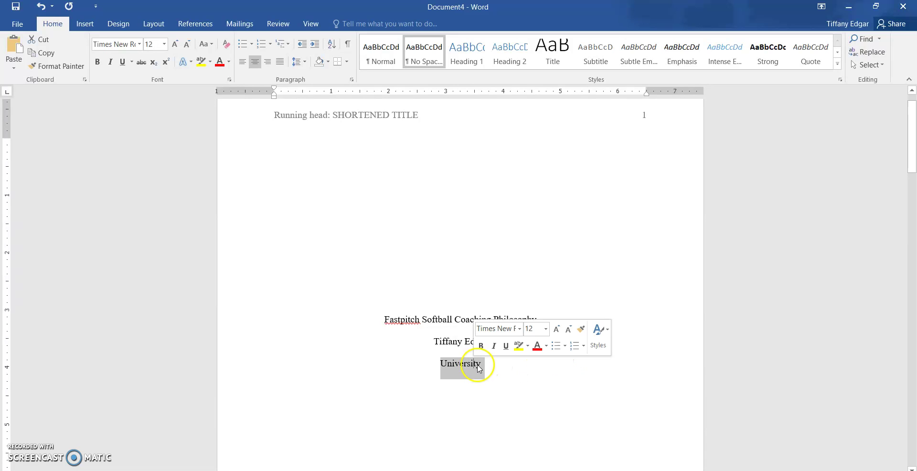
{"action": "type", "text": "Wayn"}
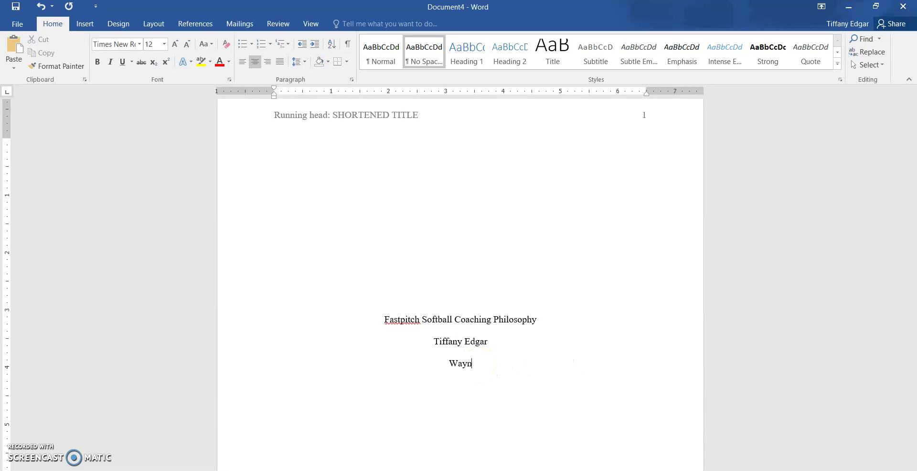
{"action": "type", "text": "e State University"}
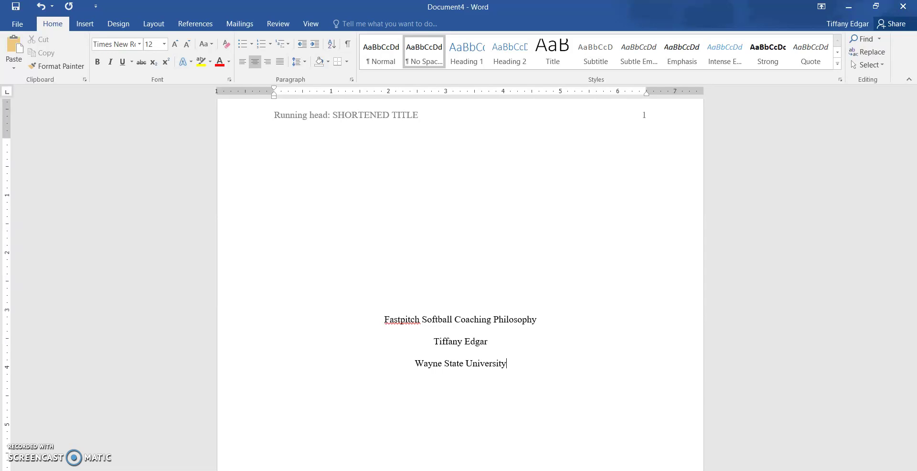
{"action": "double_click", "coordinate": [392, 122]}
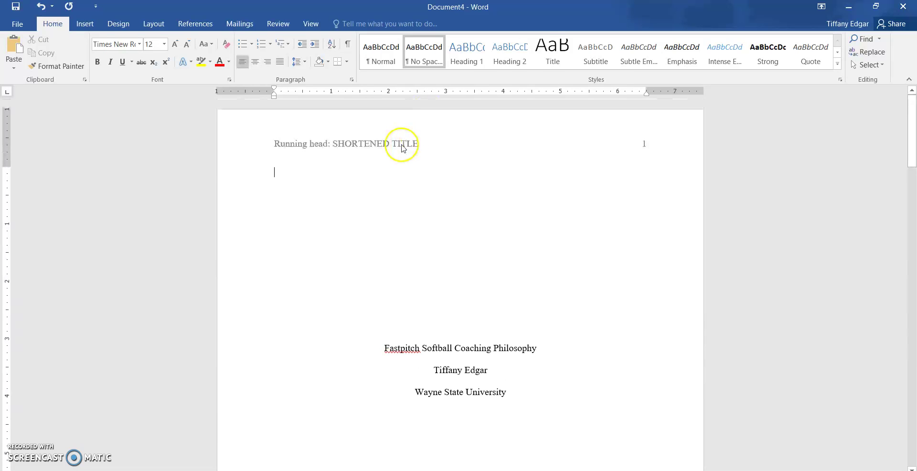
- Change the page 1 running head from SHORTENED TITLE to COACHING PHILOSOPHY
{"action": "left_click_drag", "start_coordinate": [419, 143], "coordinate": [354, 143]}
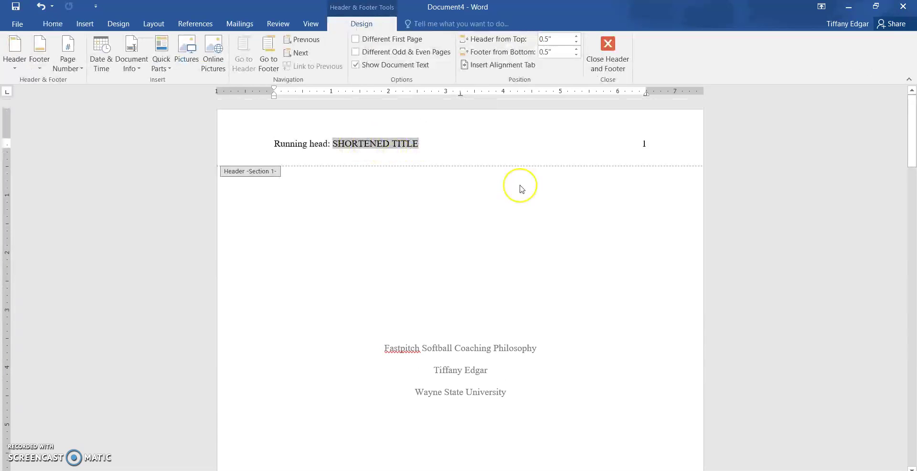
{"action": "type", "text": "COACHING PHILOSOPHY"}
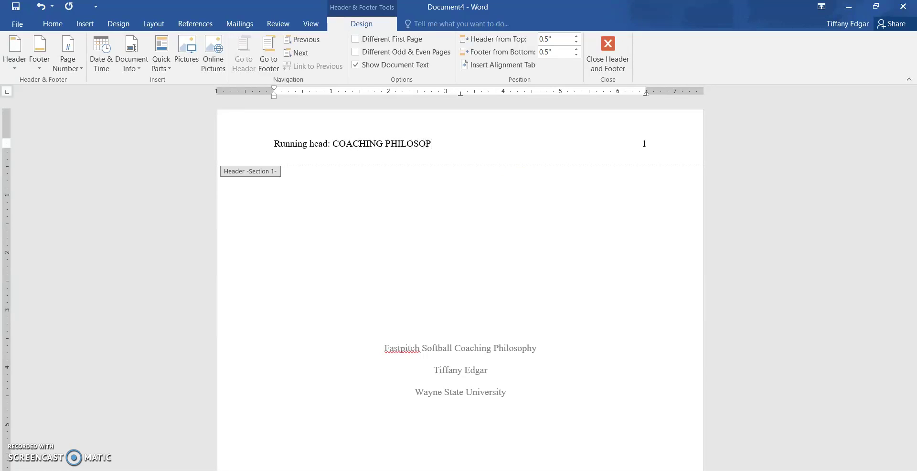
{"action": "double_click", "coordinate": [513, 248]}
{"action": "scroll", "coordinate": [505, 339], "scroll_direction": "down", "scroll_amount": 2}
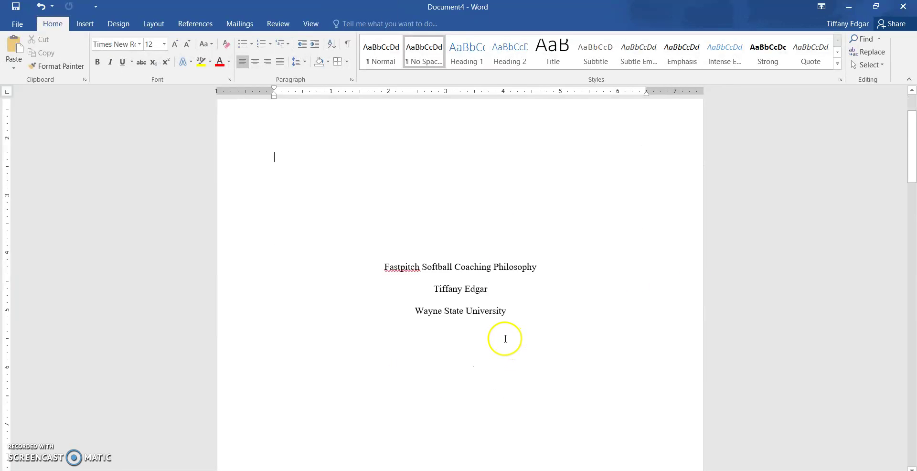
{"action": "scroll", "coordinate": [505, 338], "scroll_direction": "down", "scroll_amount": 12}
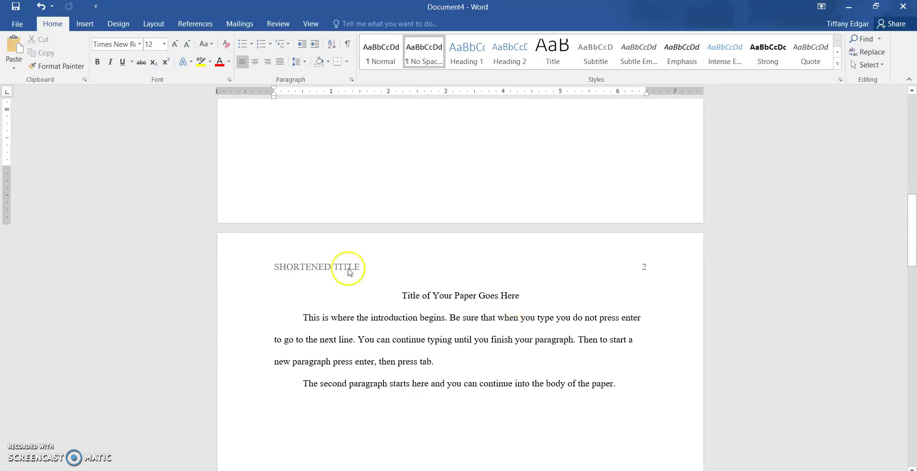
- Change the page 2 header text from SHORTENED TITLE to COACHING PHILOSOPHY
{"action": "double_click", "coordinate": [342, 269]}
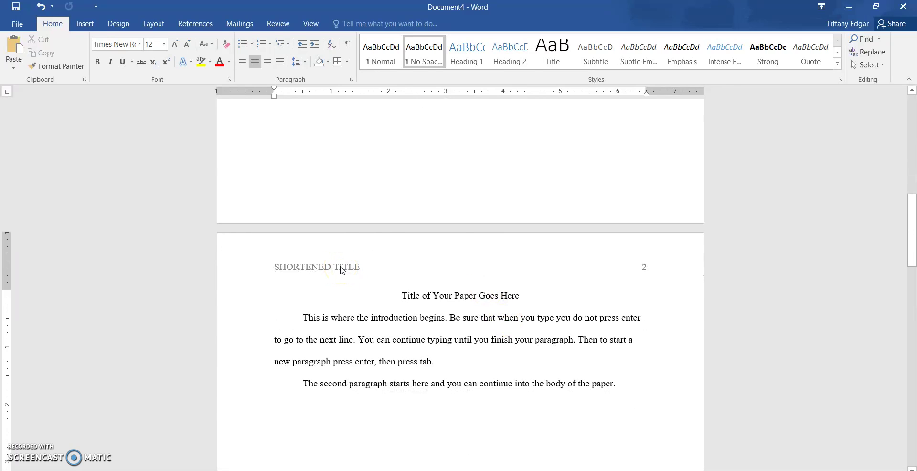
{"action": "left_click", "coordinate": [352, 265]}
{"action": "left_click_drag", "start_coordinate": [350, 266], "coordinate": [288, 273]}
{"action": "left_click", "coordinate": [286, 267]}
{"action": "left_click_drag", "start_coordinate": [361, 265], "coordinate": [303, 266]}
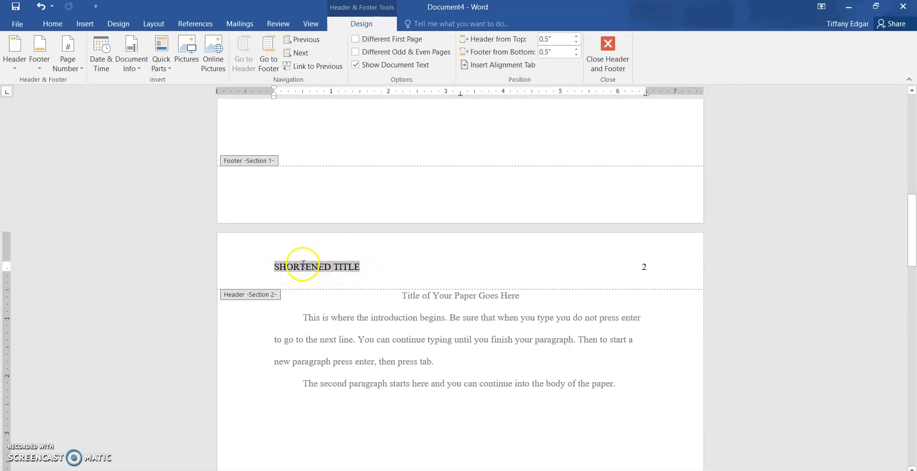
{"action": "type", "text": "COACHING PHILOSOPHY"}
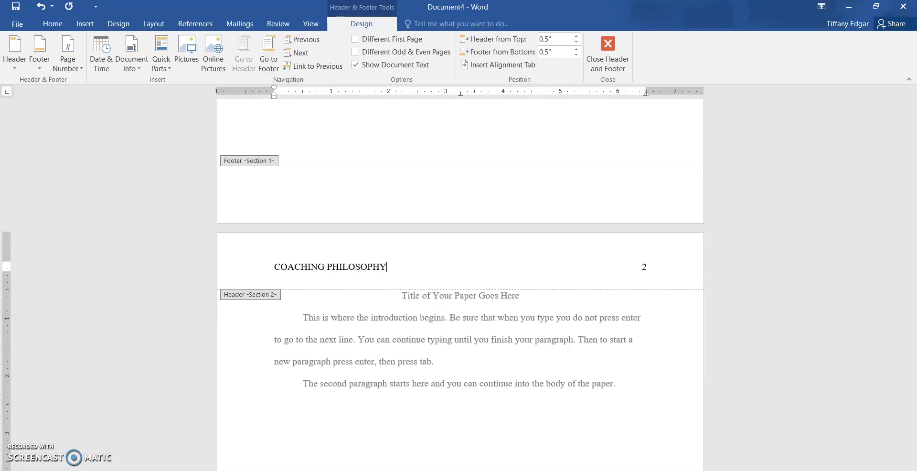
{"action": "double_click", "coordinate": [583, 370]}
{"action": "scroll", "coordinate": [390, 293], "scroll_direction": "down", "scroll_amount": 3}
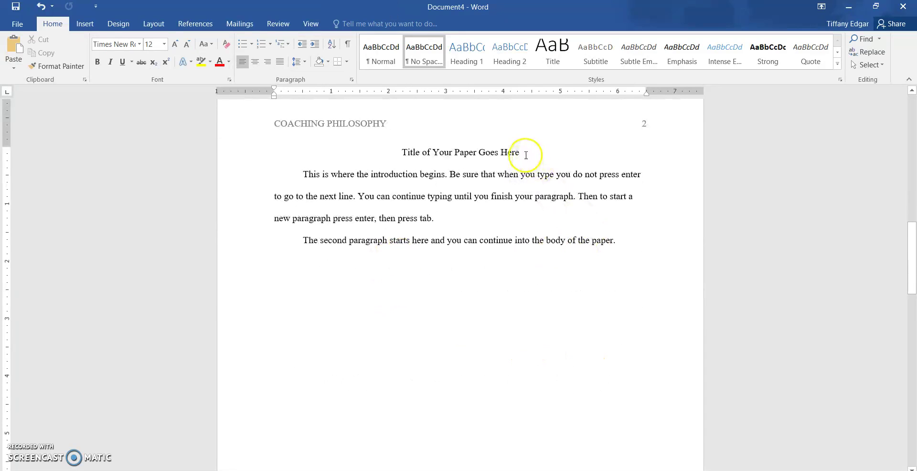
- Paste 'Fastpitch Softball Coaching Philosophy' over page 2's placeholder title and delete both sample paragraphs
{"action": "scroll", "coordinate": [525, 155], "scroll_direction": "up", "scroll_amount": 10}
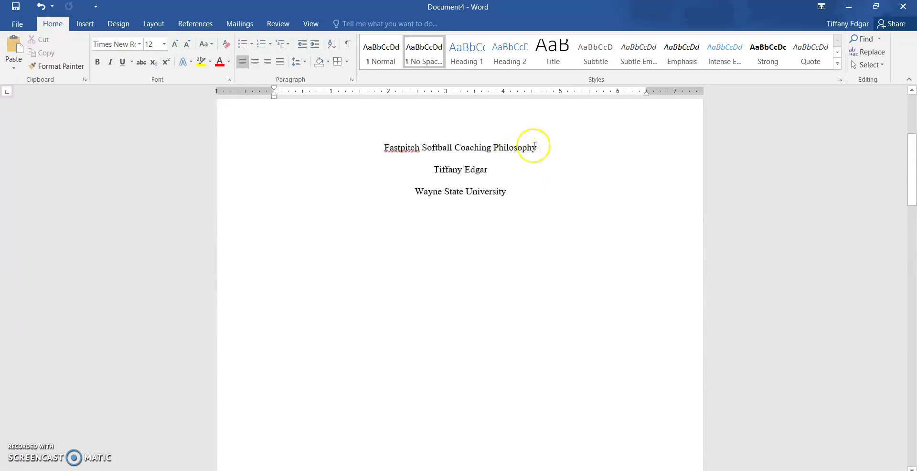
{"action": "left_click_drag", "start_coordinate": [534, 147], "coordinate": [412, 150]}
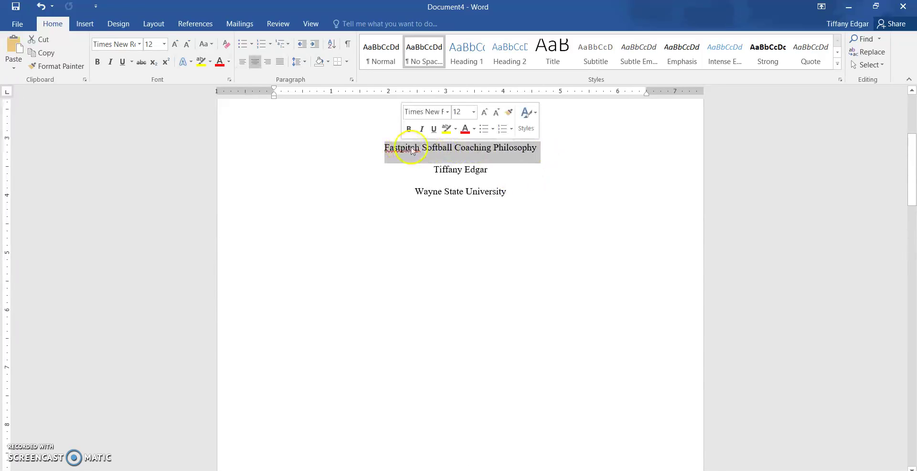
{"action": "right_click", "coordinate": [412, 150]}
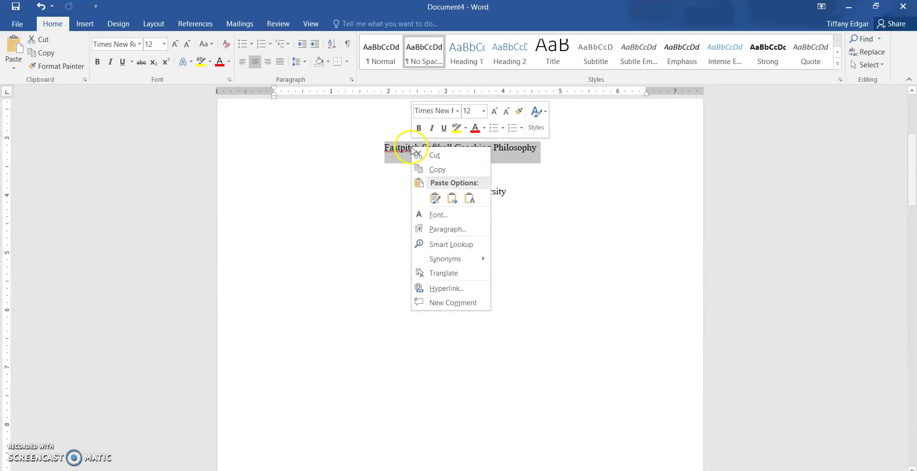
{"action": "left_click", "coordinate": [437, 173]}
{"action": "scroll", "coordinate": [467, 205], "scroll_direction": "down", "scroll_amount": 10}
{"action": "left_click_drag", "start_coordinate": [523, 293], "coordinate": [418, 297]}
{"action": "right_click", "coordinate": [419, 298]}
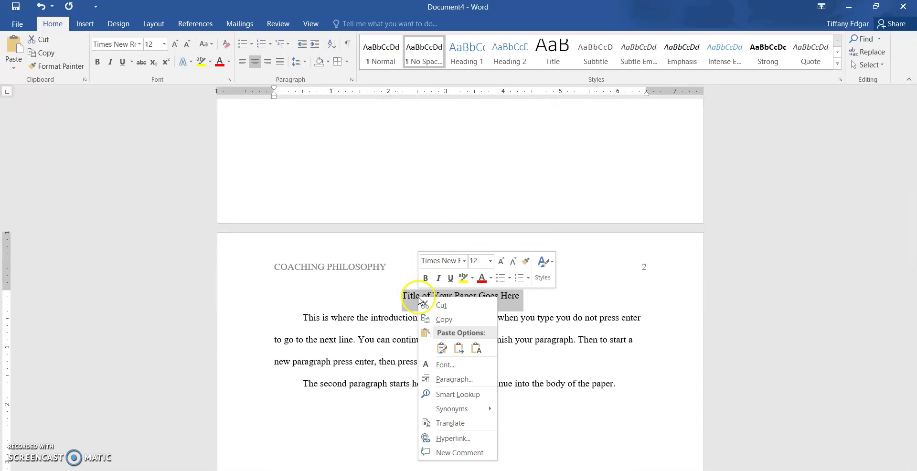
{"action": "left_click", "coordinate": [442, 348]}
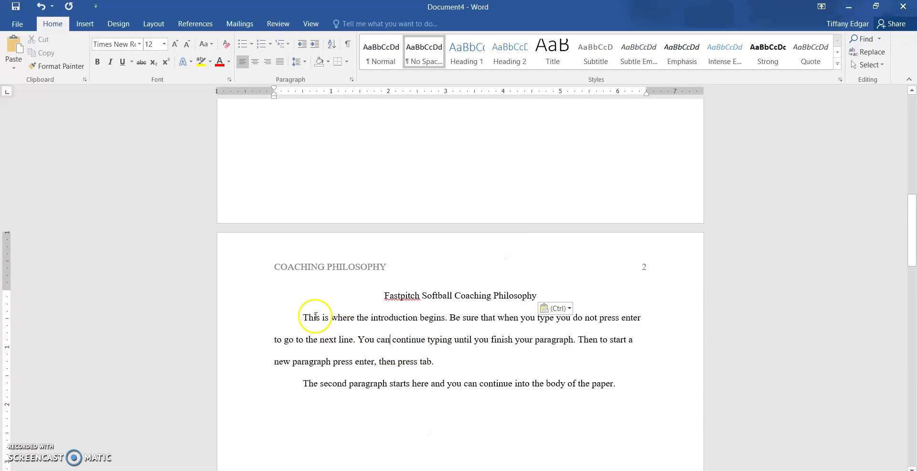
{"action": "left_click_drag", "start_coordinate": [303, 318], "coordinate": [614, 383]}
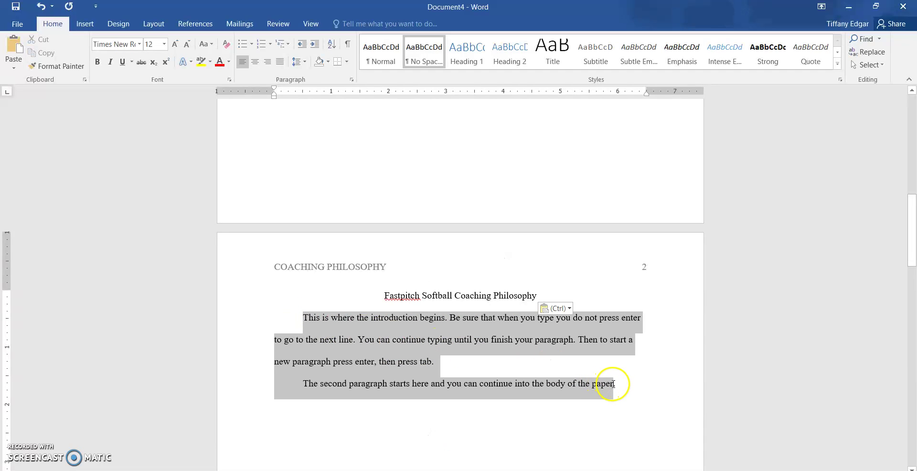
{"action": "key", "text": "Delete"}
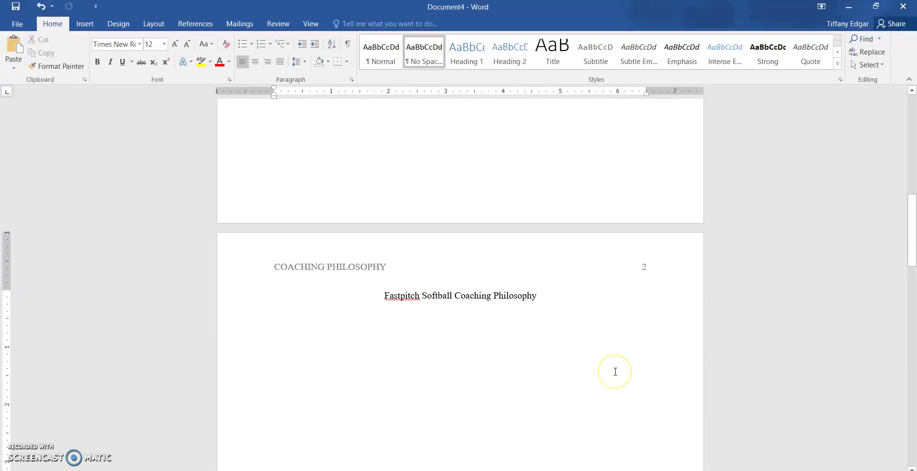
{"action": "scroll", "coordinate": [479, 249], "scroll_direction": "down", "scroll_amount": 5}
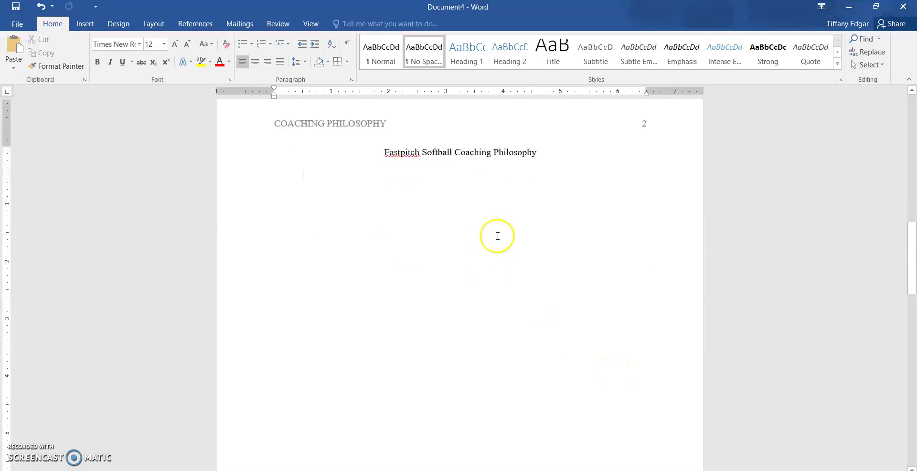
{"action": "scroll", "coordinate": [508, 222], "scroll_direction": "down", "scroll_amount": 6}
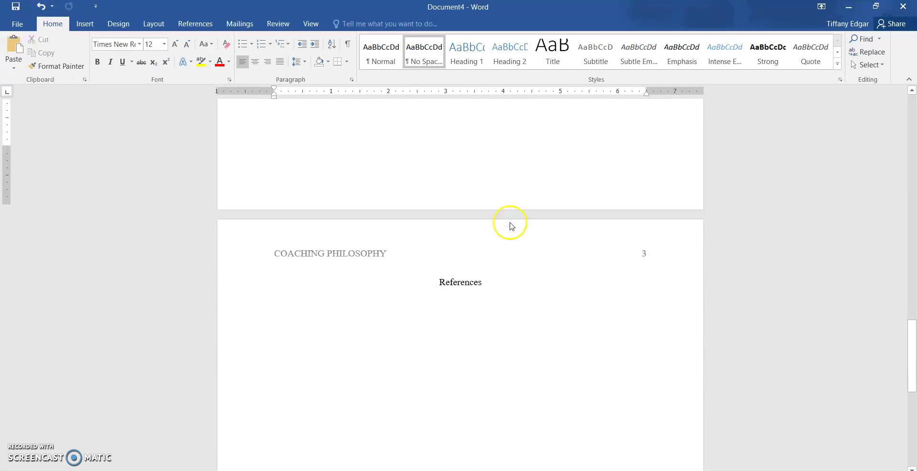
{"action": "scroll", "coordinate": [483, 260], "scroll_direction": "down", "scroll_amount": 2}
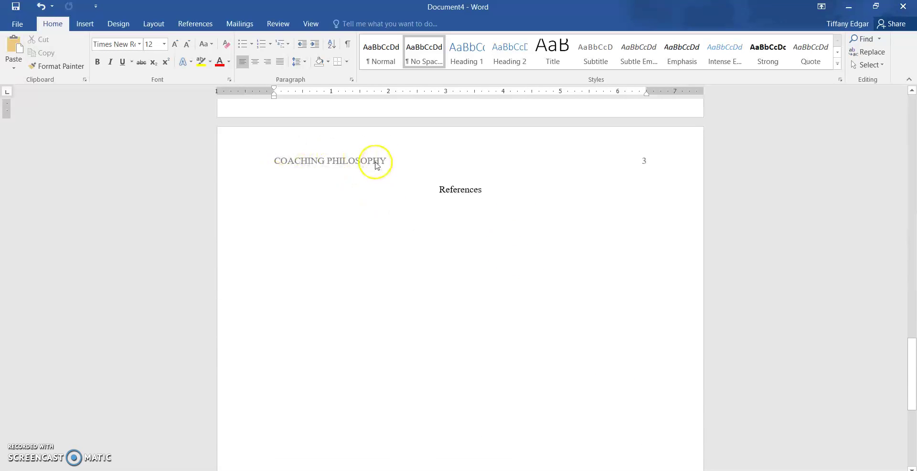
{"action": "left_click", "coordinate": [447, 212]}
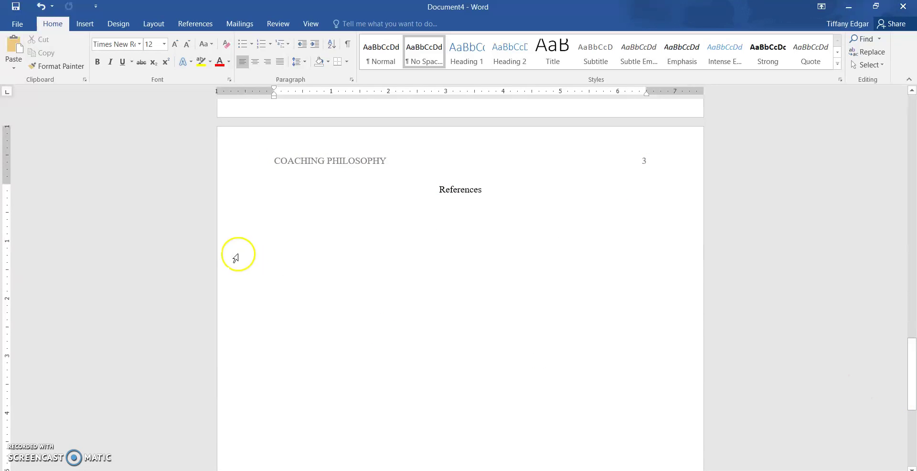
{"action": "scroll", "coordinate": [510, 320], "scroll_direction": "up", "scroll_amount": 1}
{"action": "scroll", "coordinate": [548, 334], "scroll_direction": "up", "scroll_amount": 8}
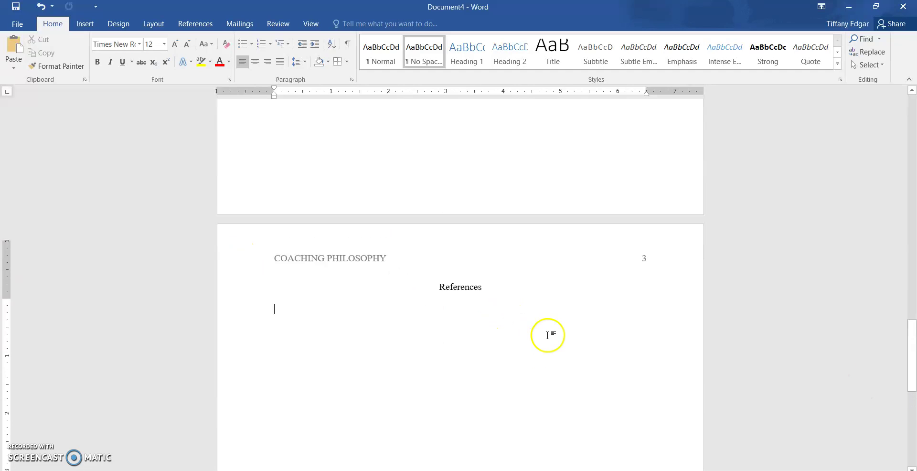
{"action": "scroll", "coordinate": [557, 339], "scroll_direction": "down", "scroll_amount": 8}
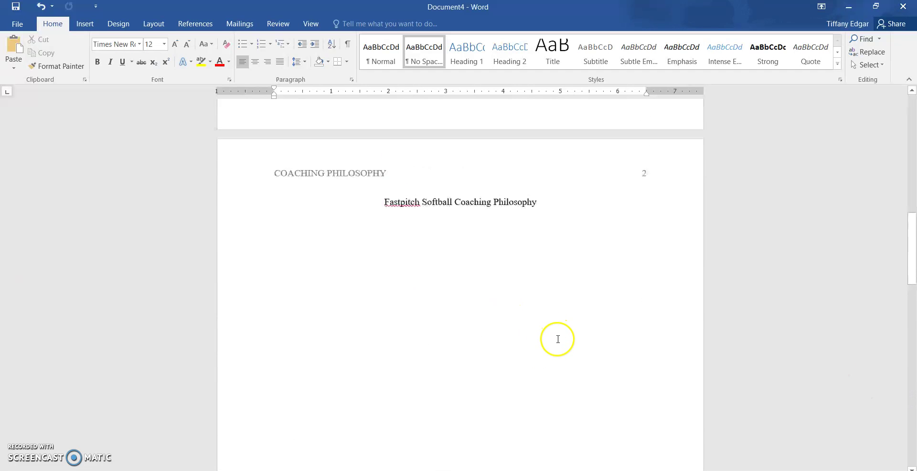
{"action": "scroll", "coordinate": [557, 339], "scroll_direction": "up", "scroll_amount": 1}
{"action": "left_click", "coordinate": [328, 267]}
{"action": "scroll", "coordinate": [413, 272], "scroll_direction": "up", "scroll_amount": 10}
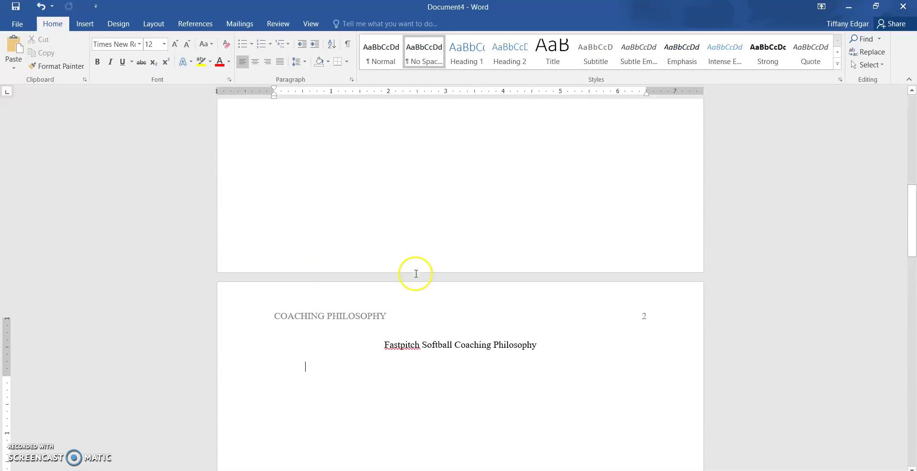